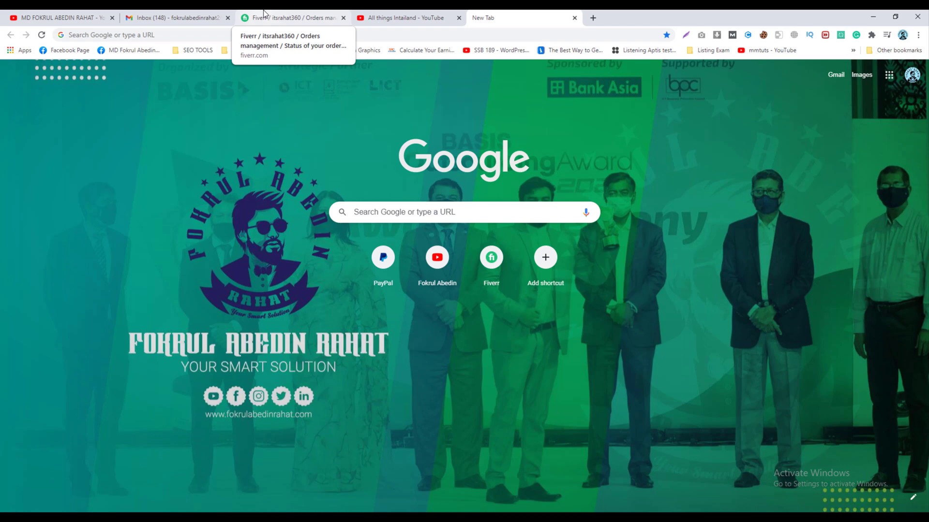
# Switch to the open Fiverr order page and open the seller's own profile from there
pyautogui.click(264, 14)
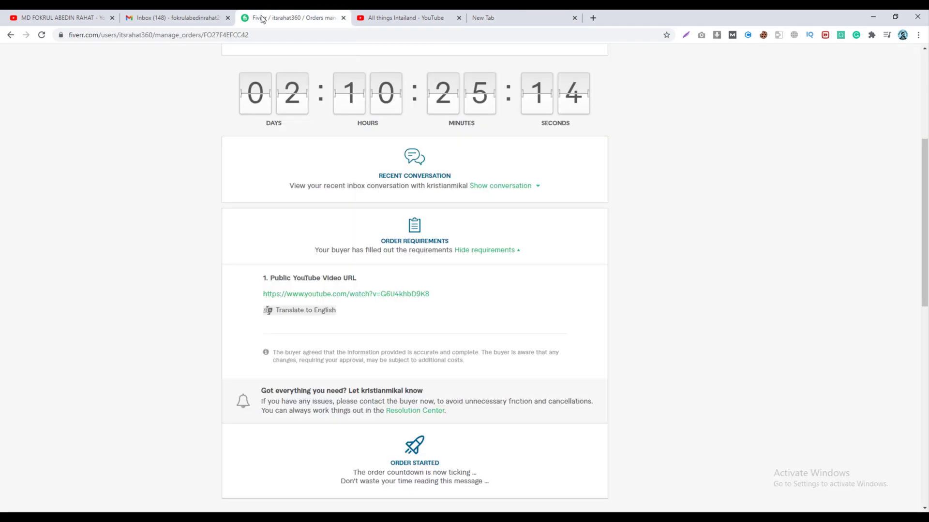
pyautogui.scroll(5, 755, 73)
pyautogui.click(756, 68)
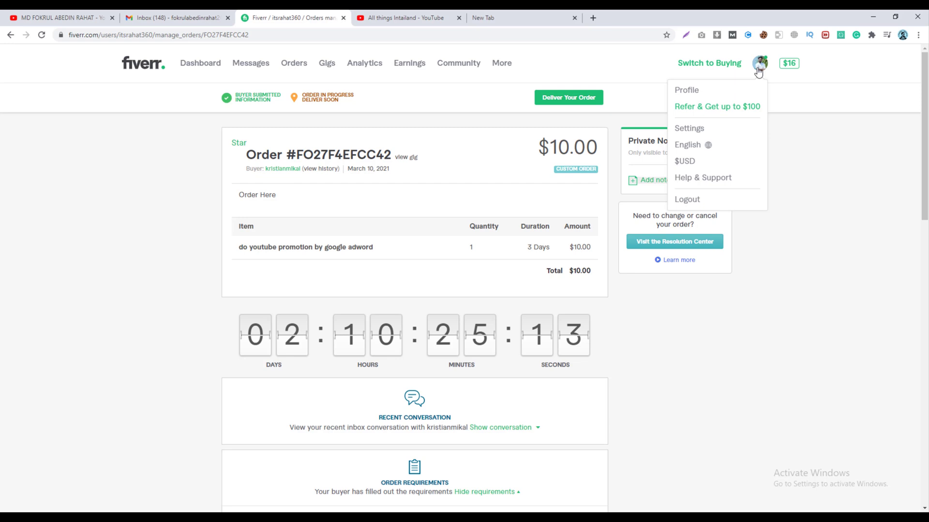
pyautogui.click(694, 90)
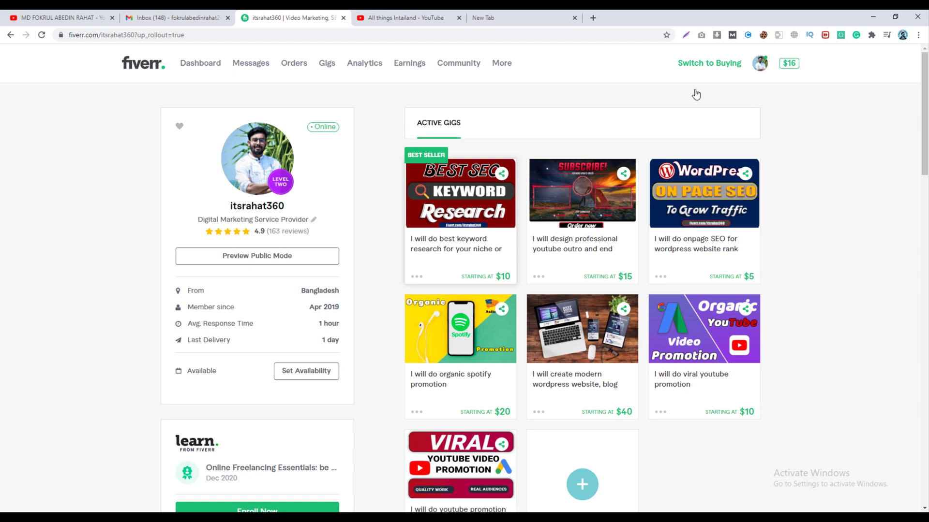
# Look over the active gigs and the buyer reviews on the seller profile page
pyautogui.scroll(-2, 641, 297)
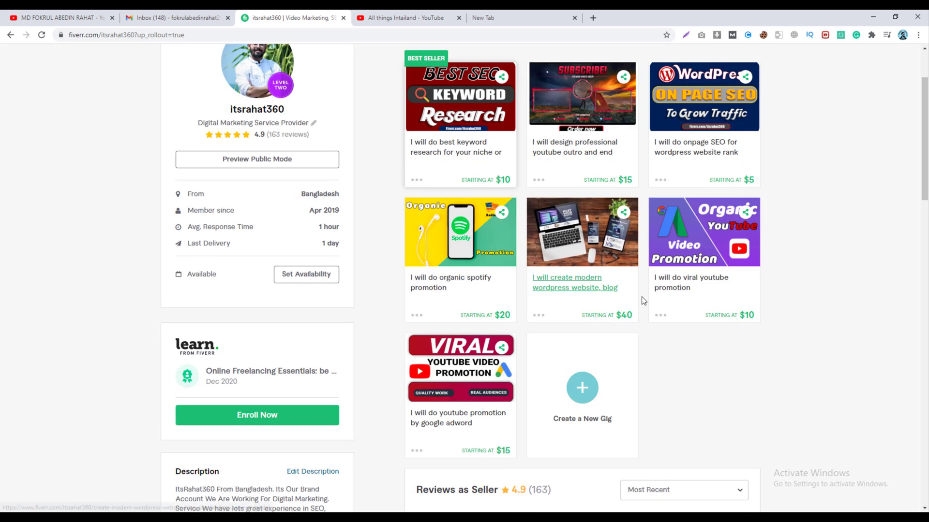
pyautogui.scroll(2, 710, 334)
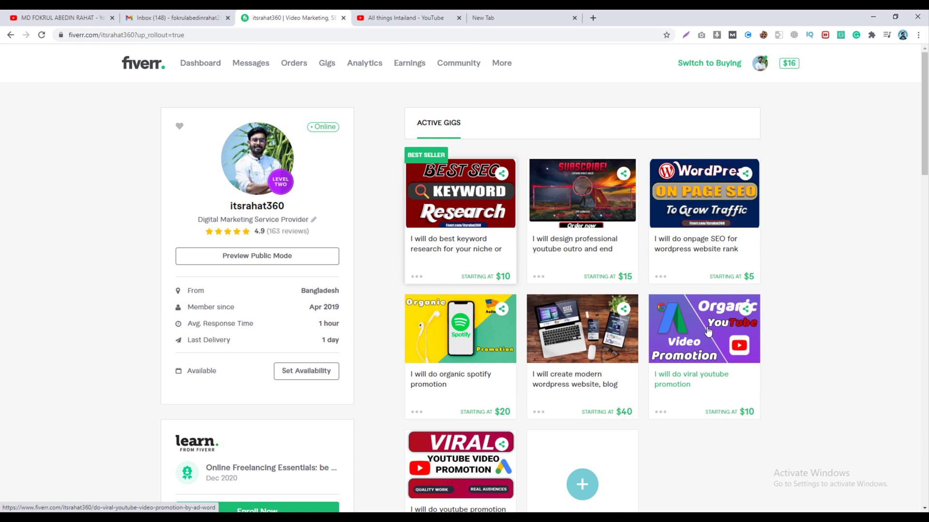
pyautogui.scroll(-10, 707, 332)
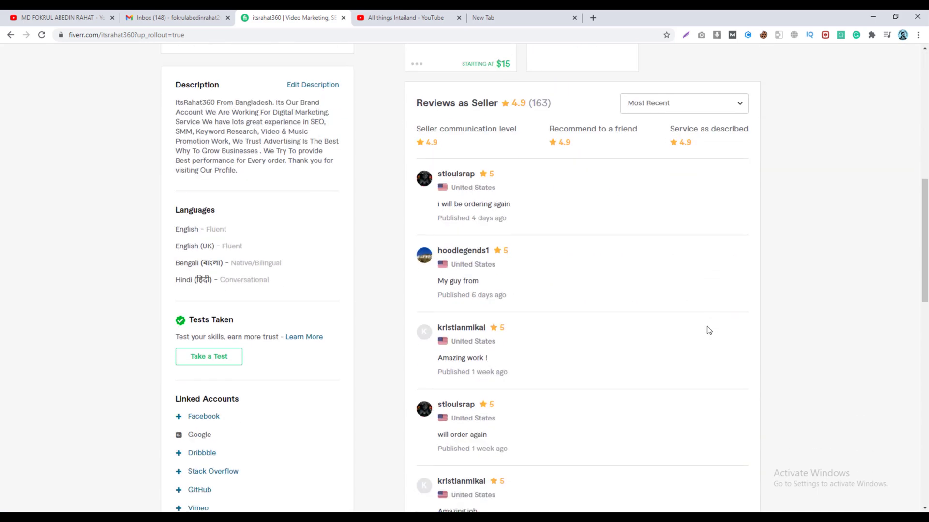
pyautogui.scroll(4, 708, 330)
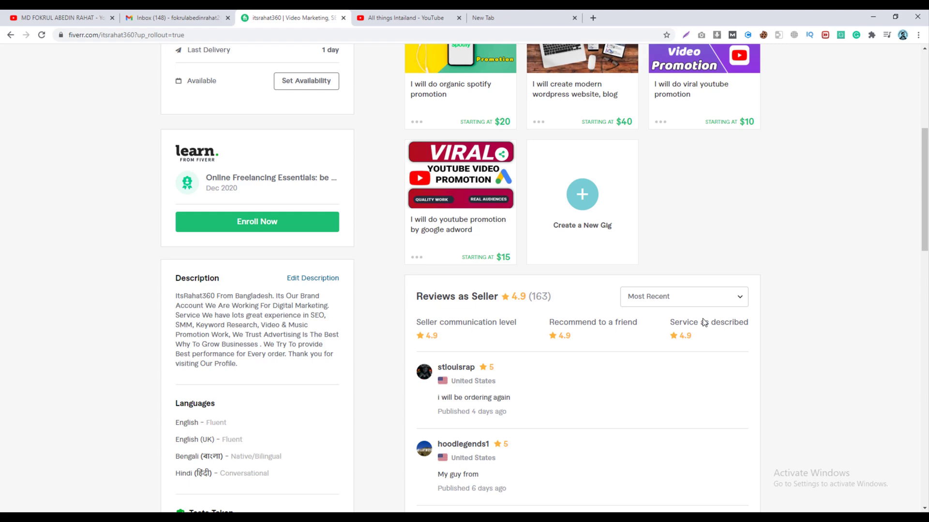
pyautogui.scroll(3, 809, 285)
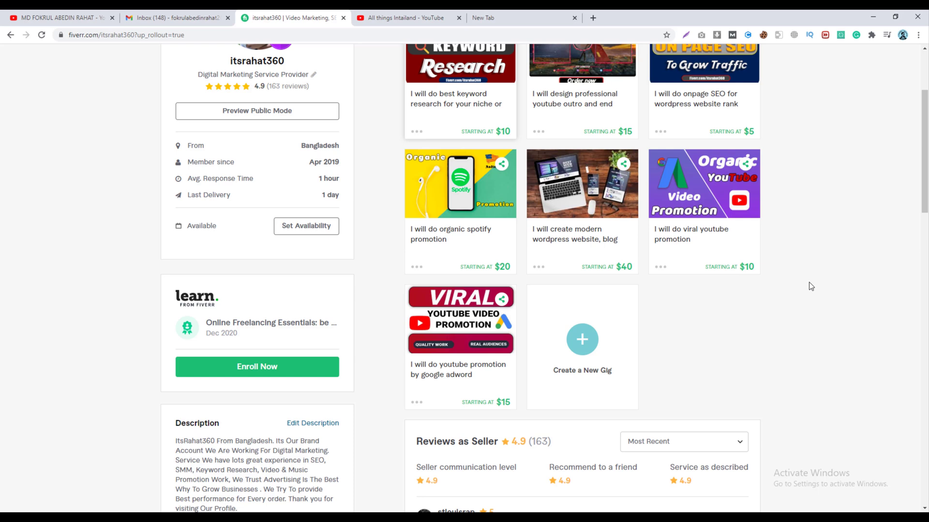
pyautogui.scroll(3, 810, 282)
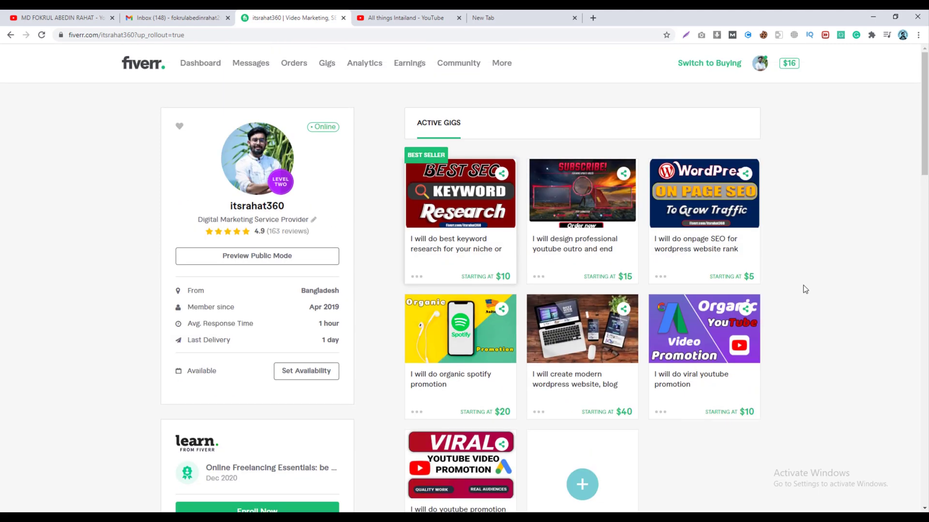
# Reload the seller profile and go to the Buyer Requests page
pyautogui.click(760, 63)
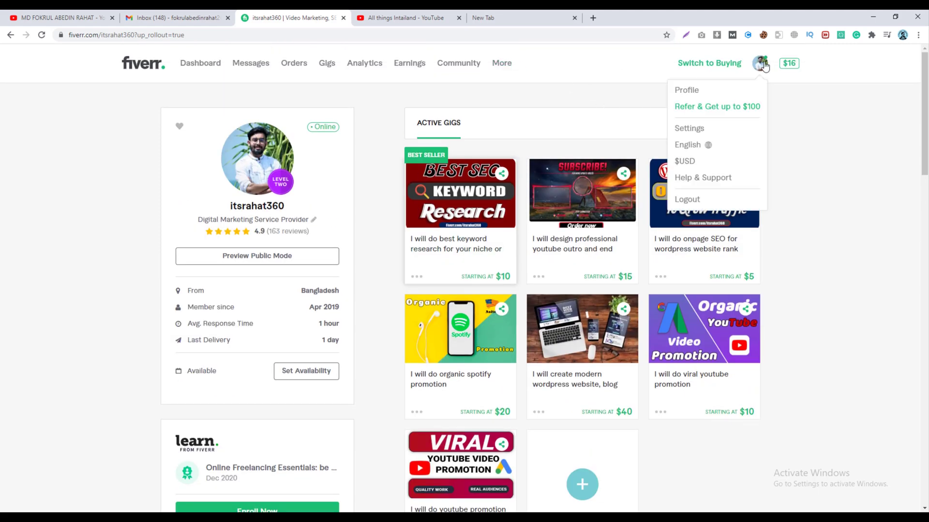
pyautogui.click(699, 92)
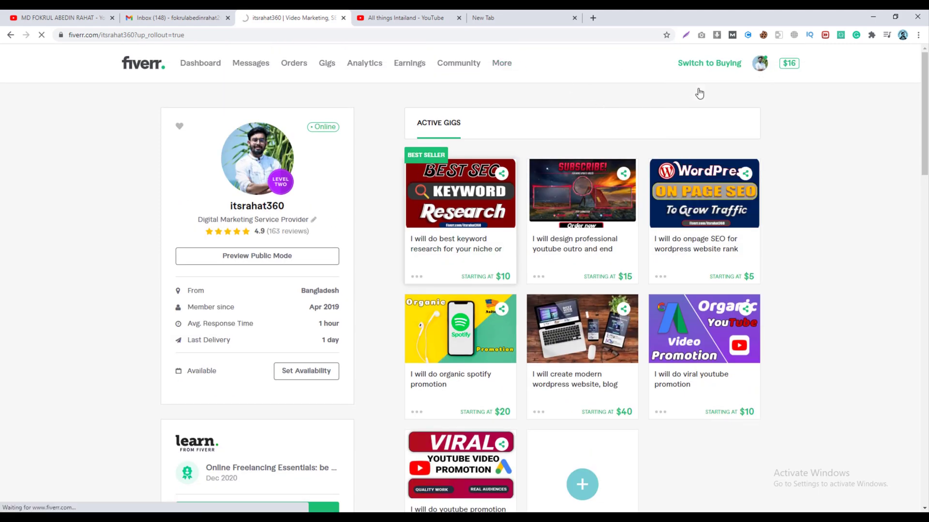
pyautogui.moveTo(511, 66)
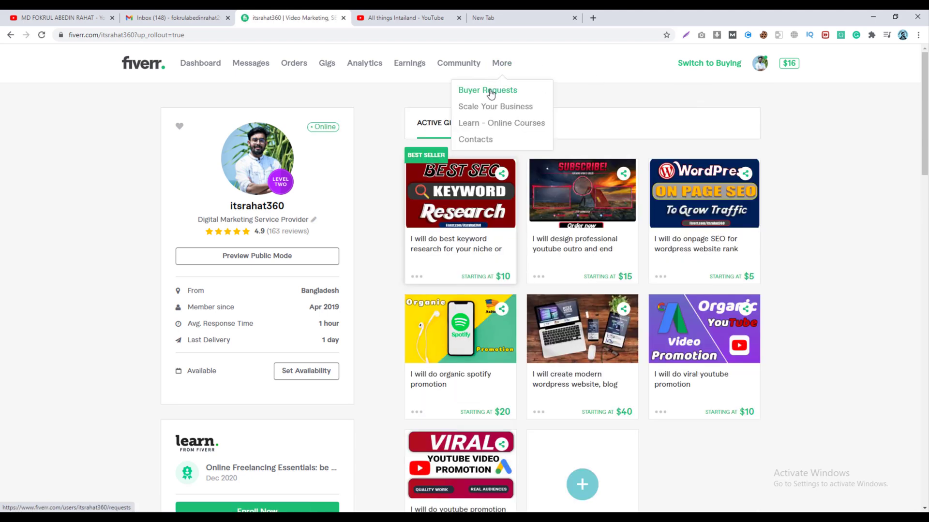
pyautogui.click(490, 92)
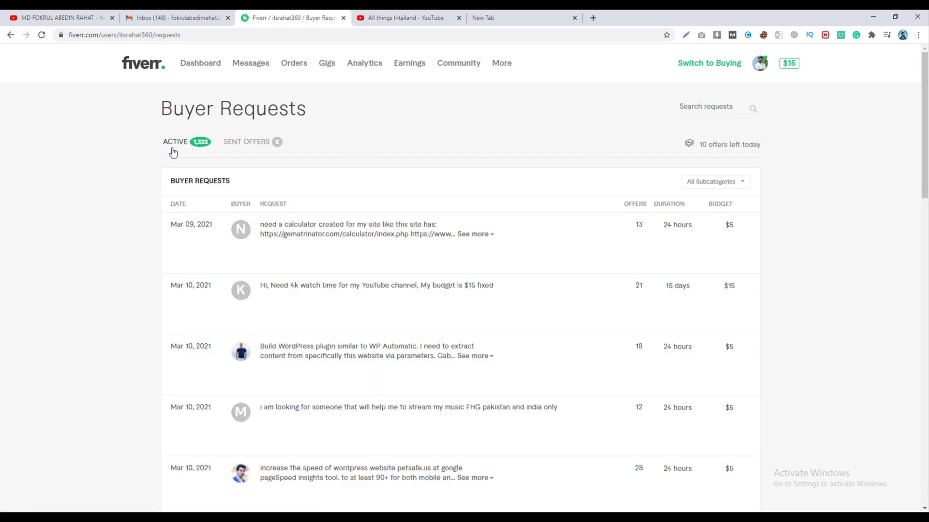
# View the offers already sent to buyers and return to the active buyer requests
pyautogui.click(235, 145)
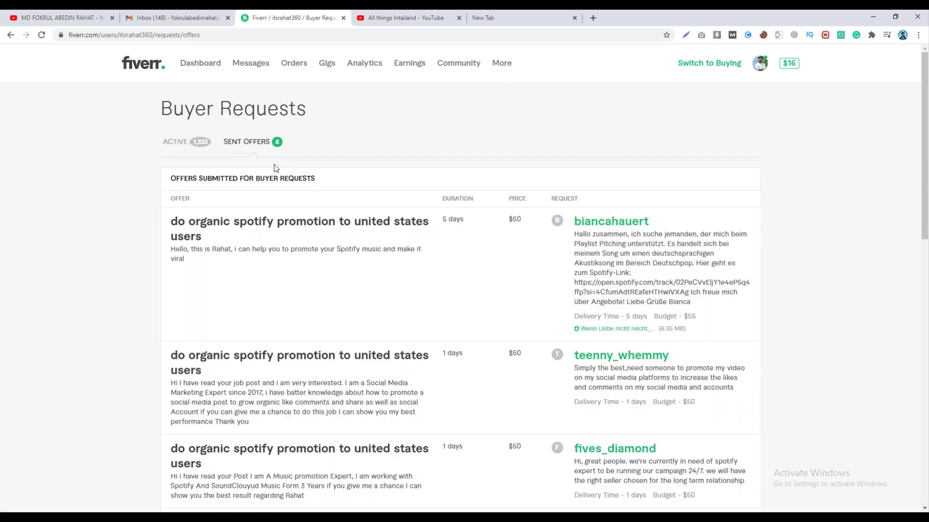
pyautogui.click(176, 143)
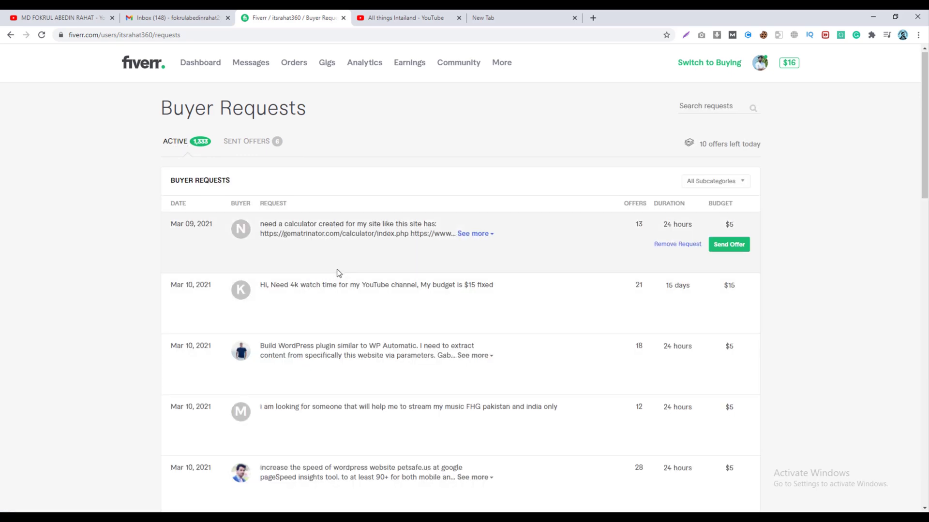
pyautogui.scroll(-2, 339, 273)
pyautogui.scroll(2, 340, 271)
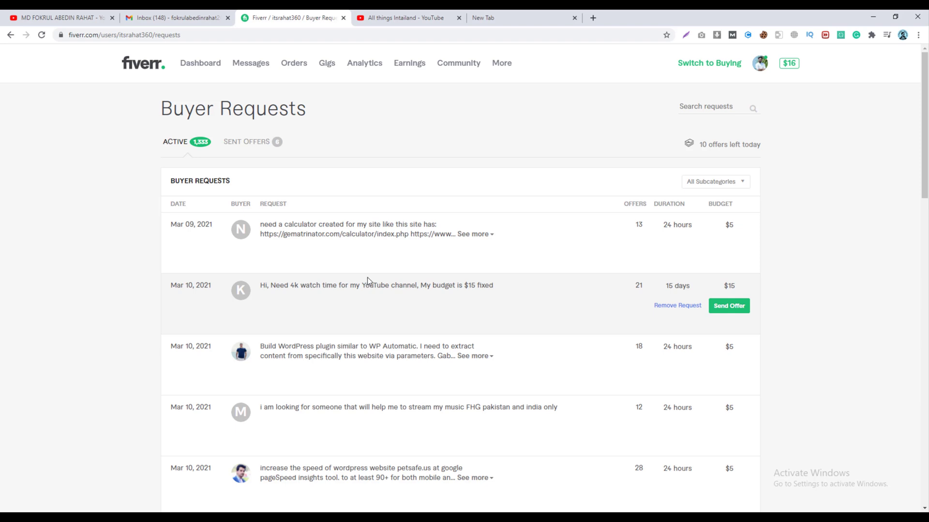
# Highlight the first active request's date and check the dates of the requests down to the list's end
pyautogui.doubleClick(199, 224)
pyautogui.click(199, 225)
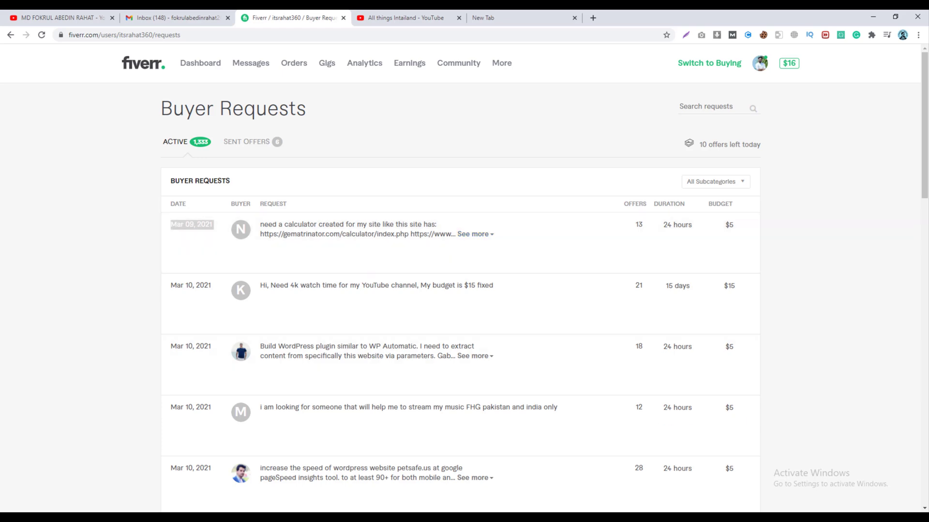
pyautogui.click(188, 235)
pyautogui.scroll(-15, 201, 285)
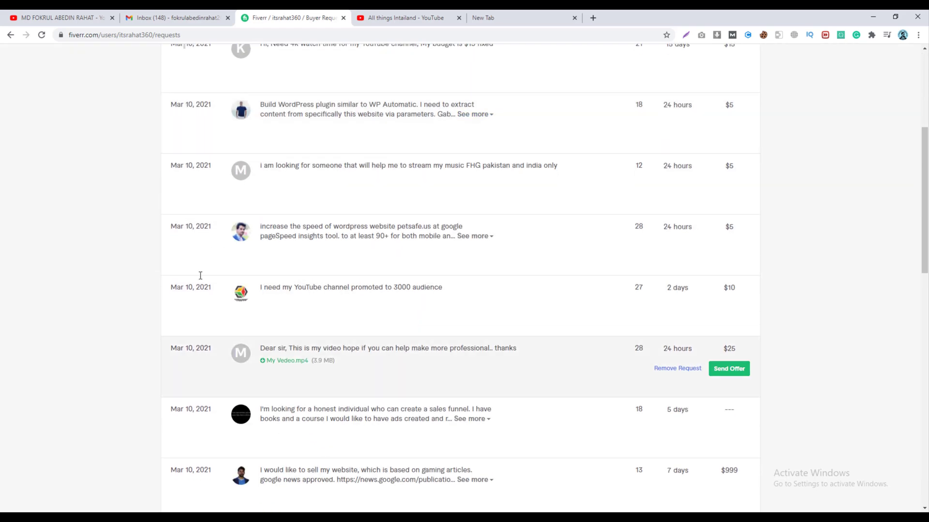
pyautogui.scroll(-2, 208, 290)
pyautogui.scroll(2, 230, 272)
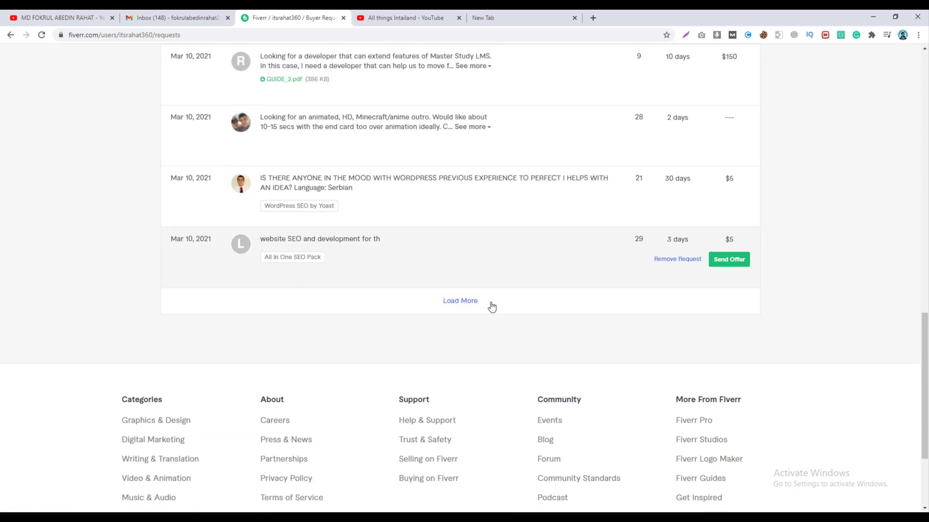
# Load three more batches of active buyer requests, browsing through each one to its end
pyautogui.click(470, 297)
pyautogui.scroll(-20, 460, 276)
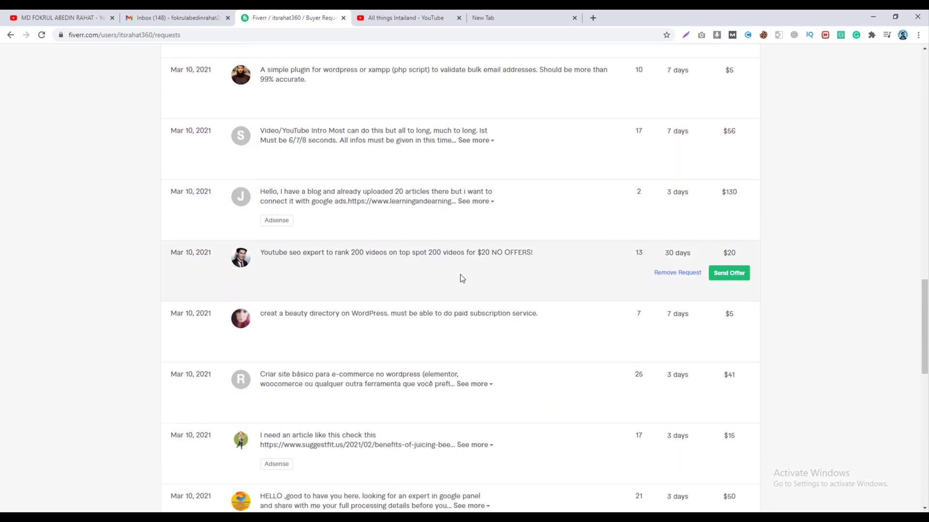
pyautogui.scroll(4, 460, 339)
pyautogui.click(460, 348)
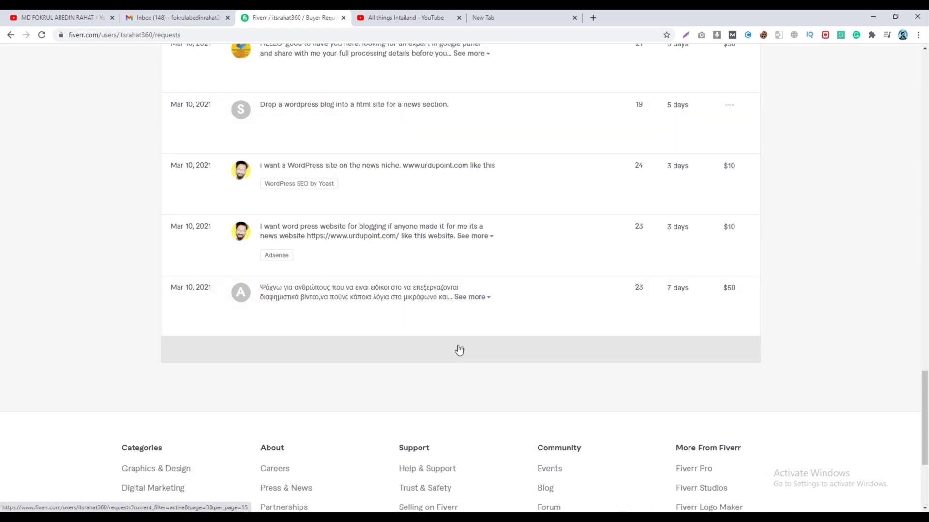
pyautogui.scroll(-19, 460, 324)
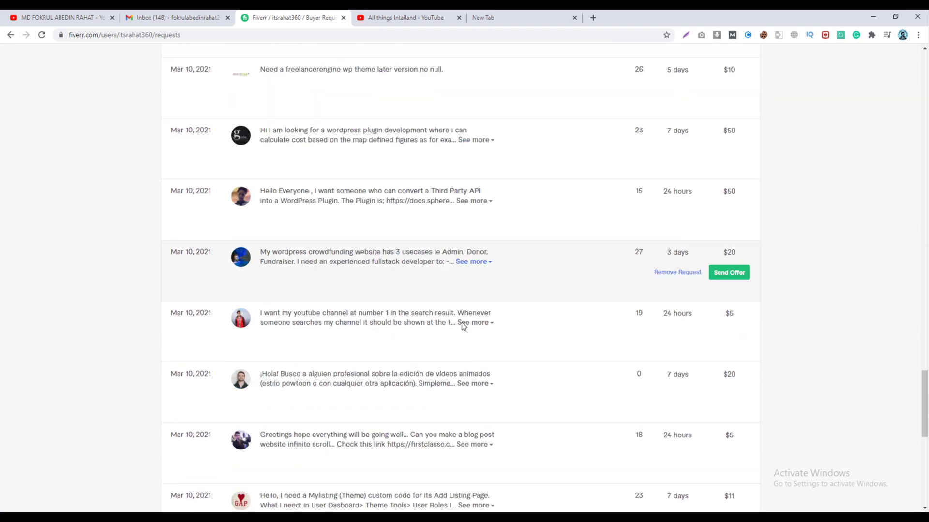
pyautogui.scroll(-4, 462, 325)
pyautogui.click(471, 211)
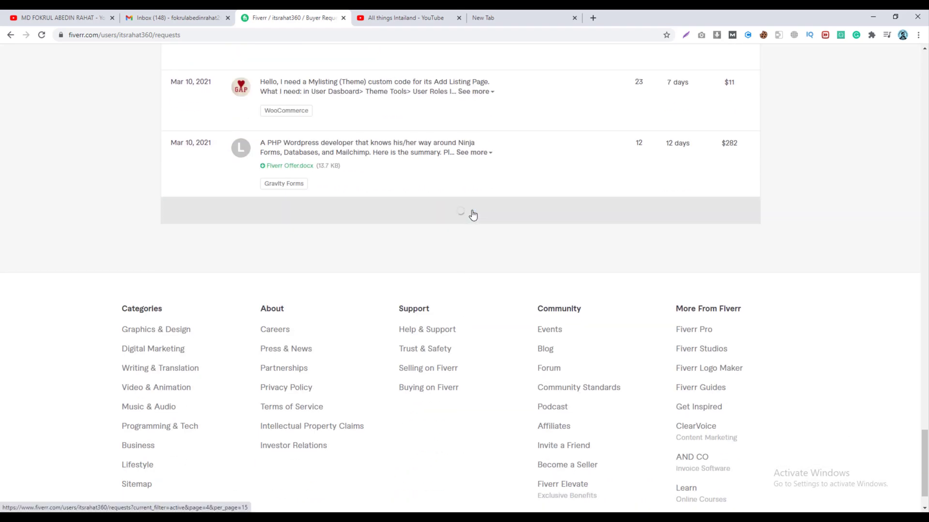
# Extend the active requests list by four further batches to reach older posting dates
pyautogui.scroll(-13, 470, 211)
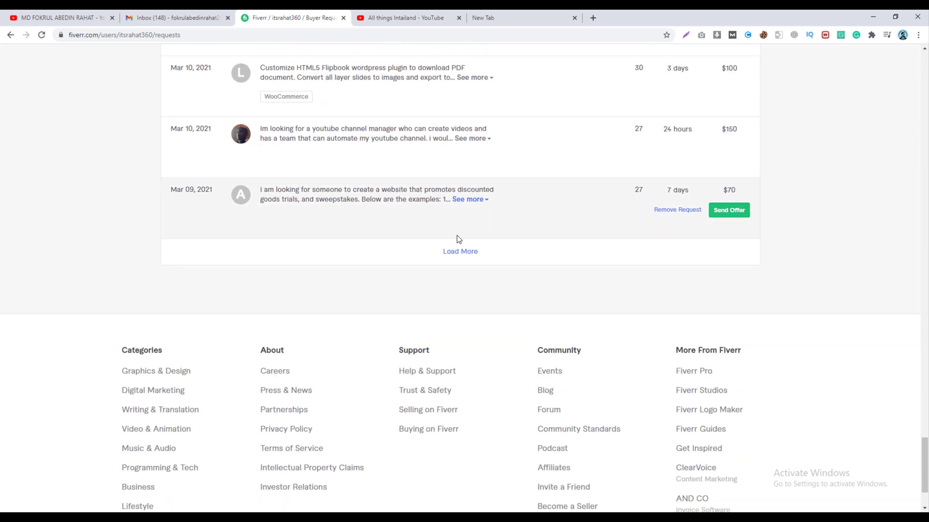
pyautogui.click(470, 252)
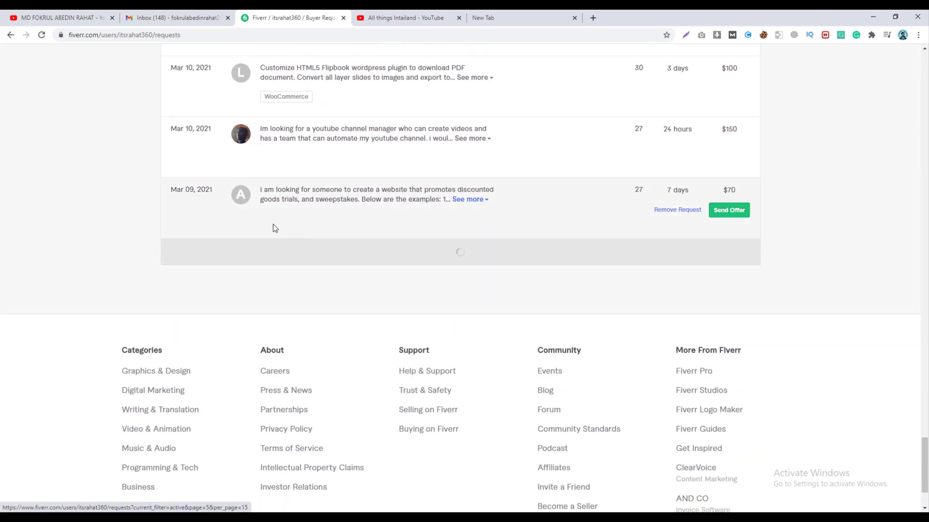
pyautogui.scroll(-20, 234, 297)
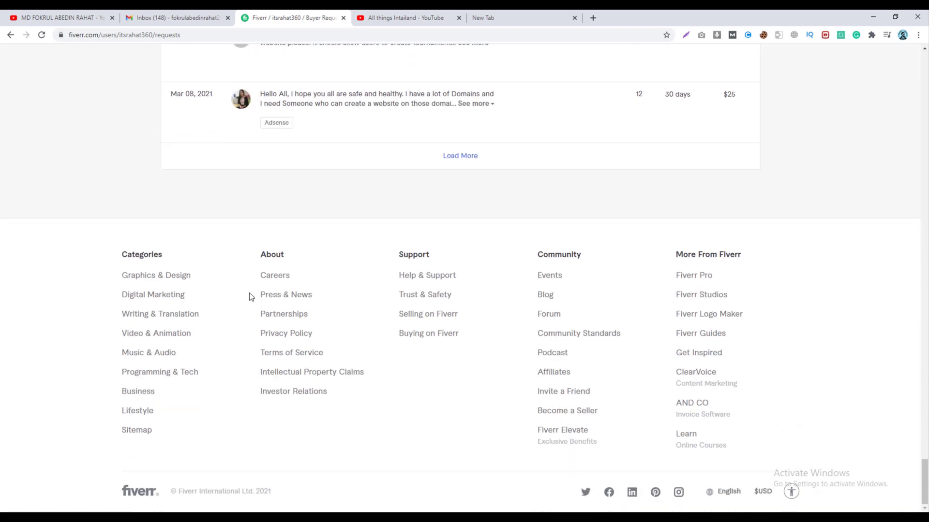
pyautogui.scroll(4, 423, 364)
pyautogui.click(464, 350)
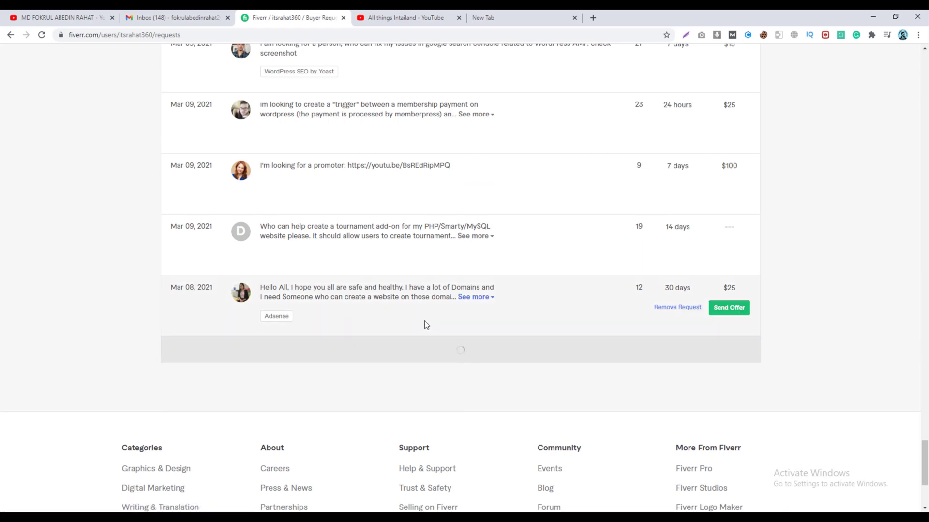
pyautogui.scroll(-4, 424, 322)
pyautogui.scroll(-13, 422, 321)
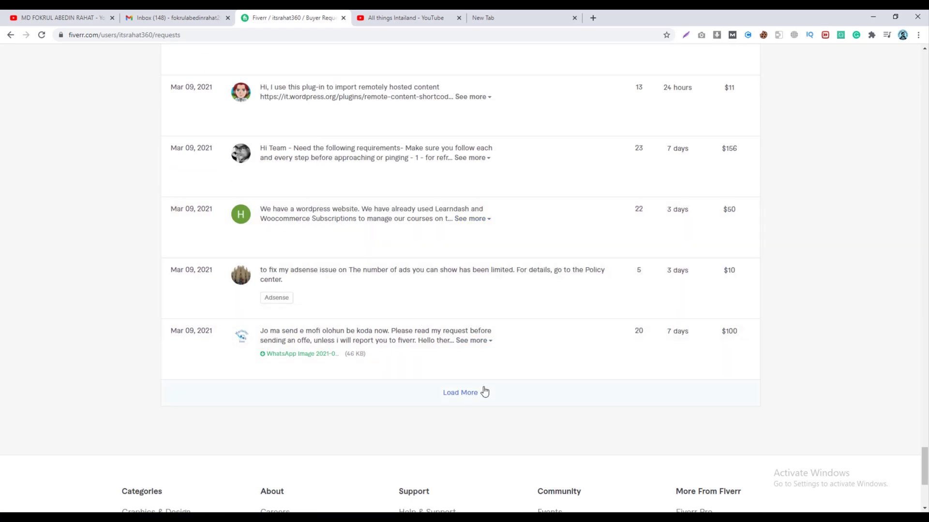
pyautogui.click(472, 398)
pyautogui.scroll(-12, 416, 315)
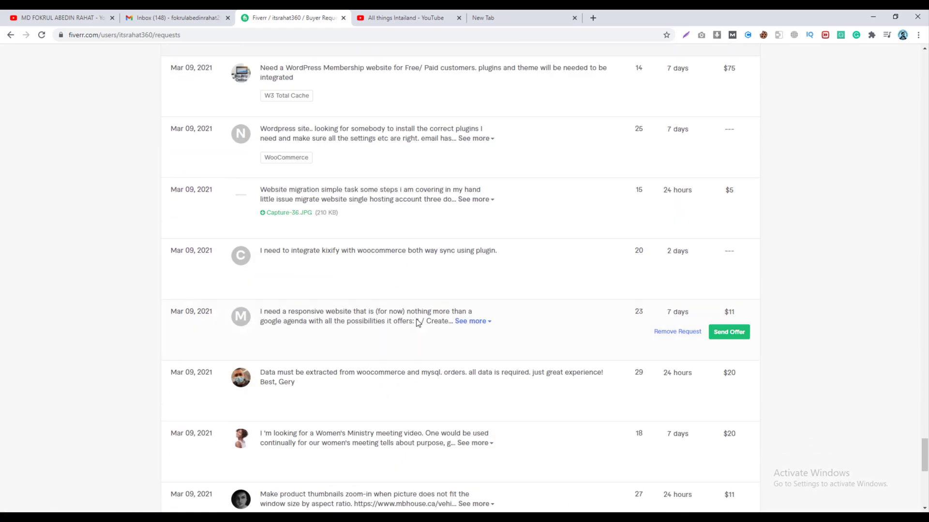
pyautogui.scroll(-2, 417, 332)
pyautogui.scroll(2, 435, 314)
pyautogui.click(456, 301)
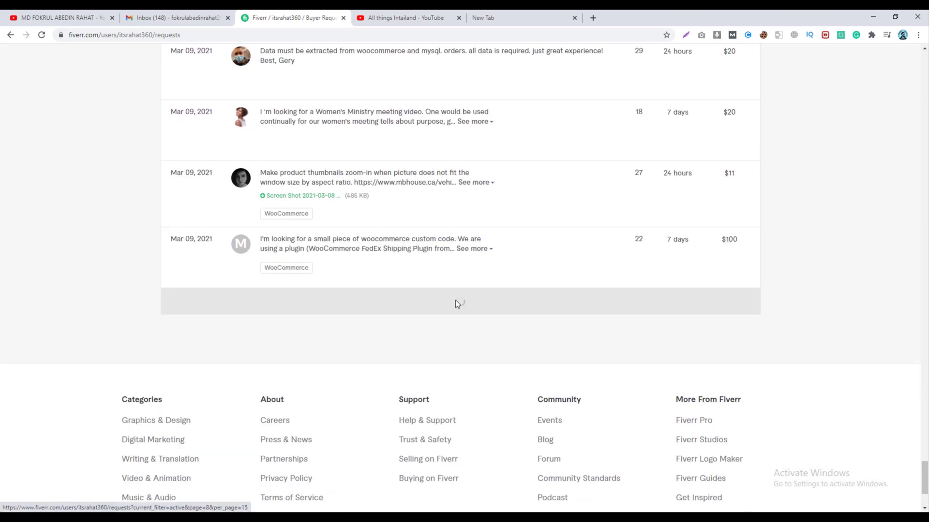
# Examine the dates of the last loaded buyer requests and go back up through the list
pyautogui.scroll(-8, 426, 272)
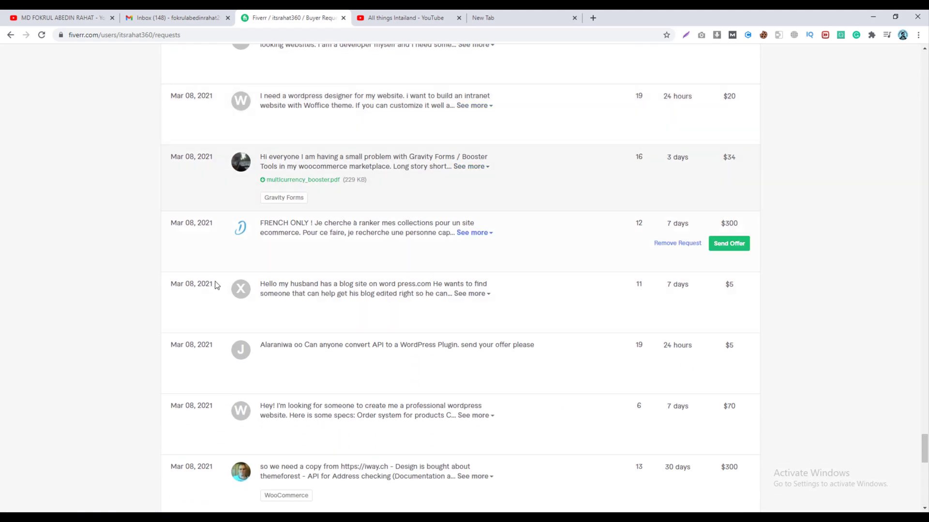
pyautogui.scroll(-6, 220, 290)
pyautogui.scroll(-4, 315, 337)
pyautogui.scroll(14, 402, 393)
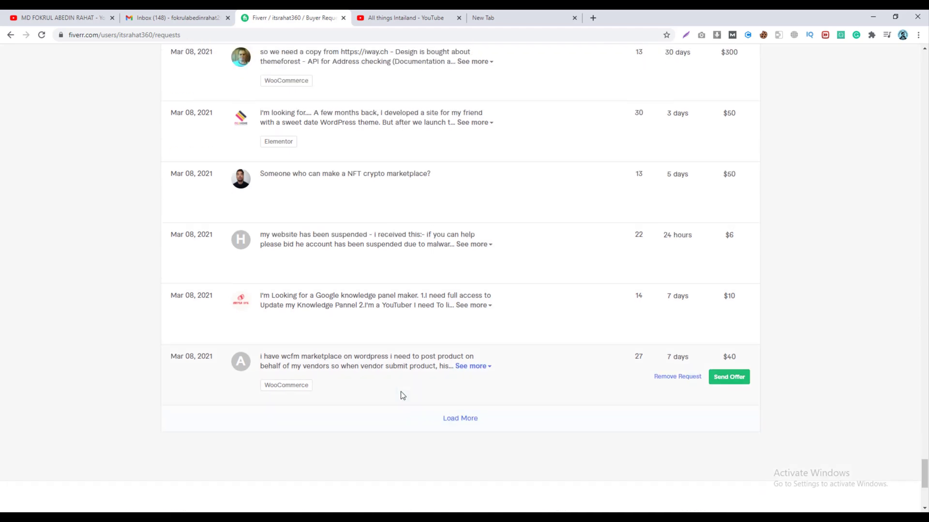
pyautogui.scroll(17, 485, 431)
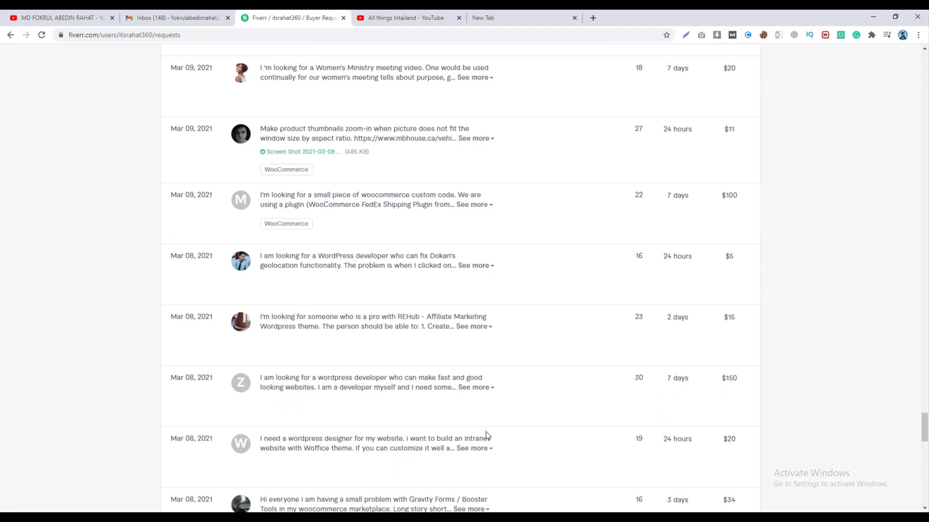
pyautogui.scroll(15, 486, 432)
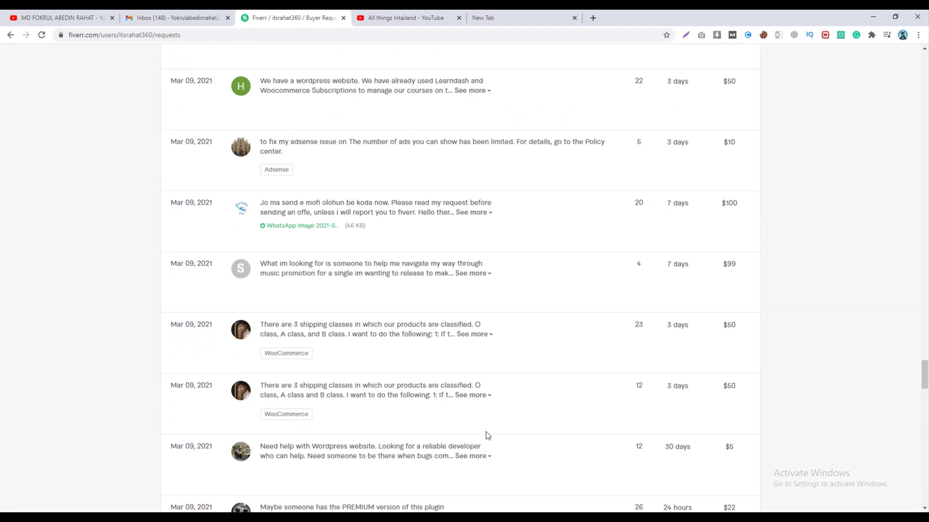
pyautogui.scroll(5, 491, 433)
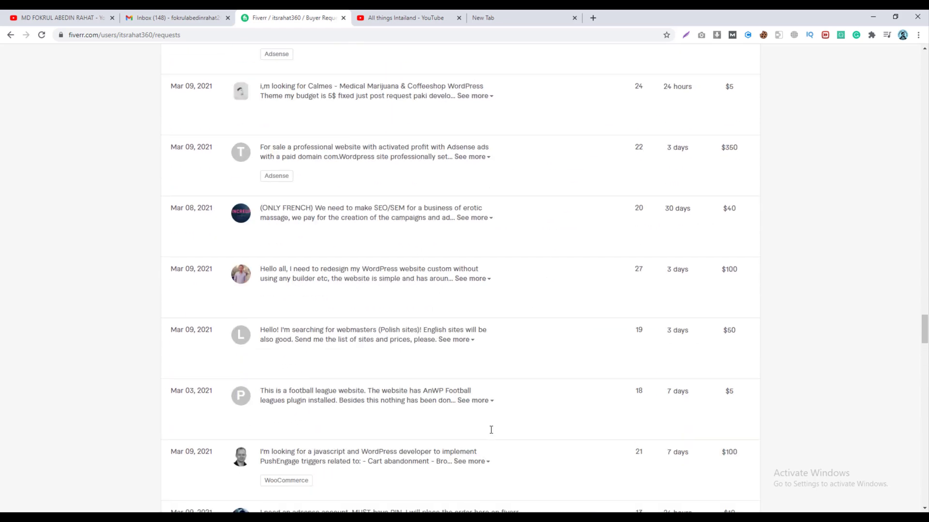
# Examine the dates of the loaded buyer requests while going back up to the start of the active list
pyautogui.scroll(15, 491, 430)
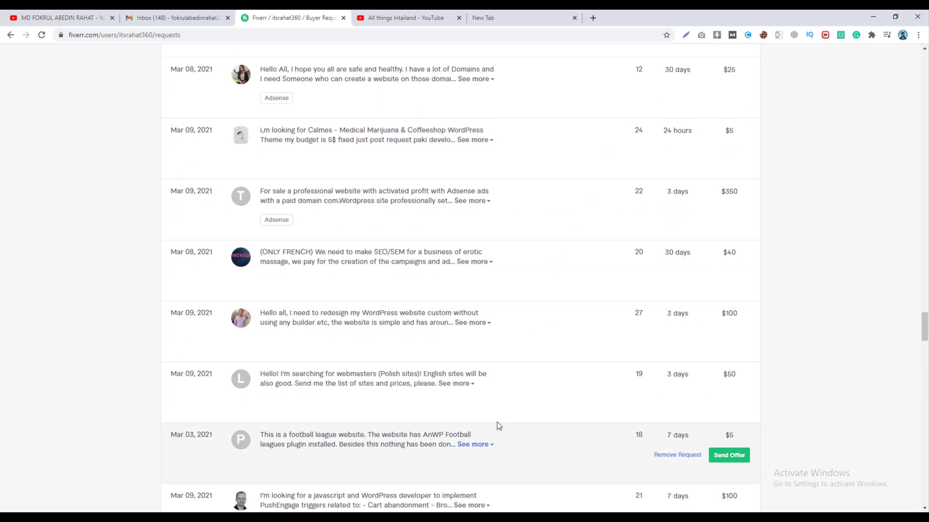
pyautogui.scroll(2, 528, 393)
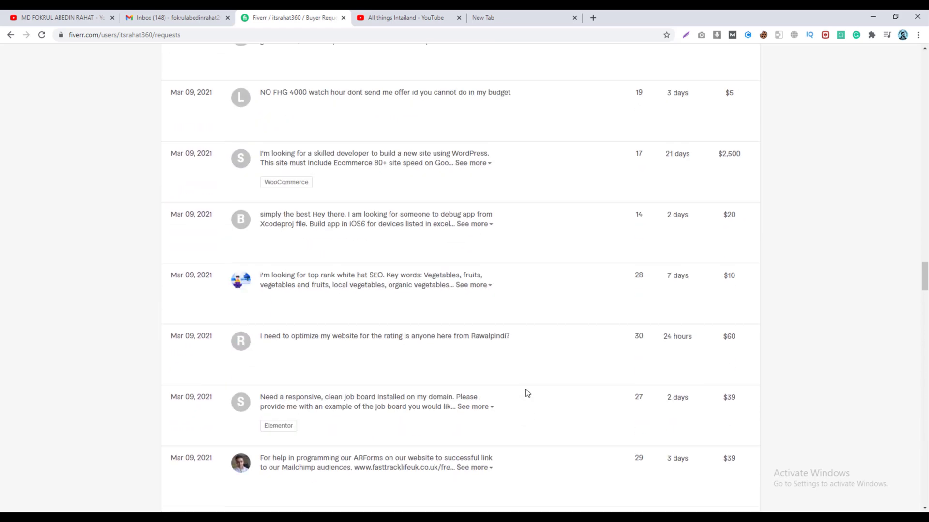
pyautogui.scroll(2, 527, 393)
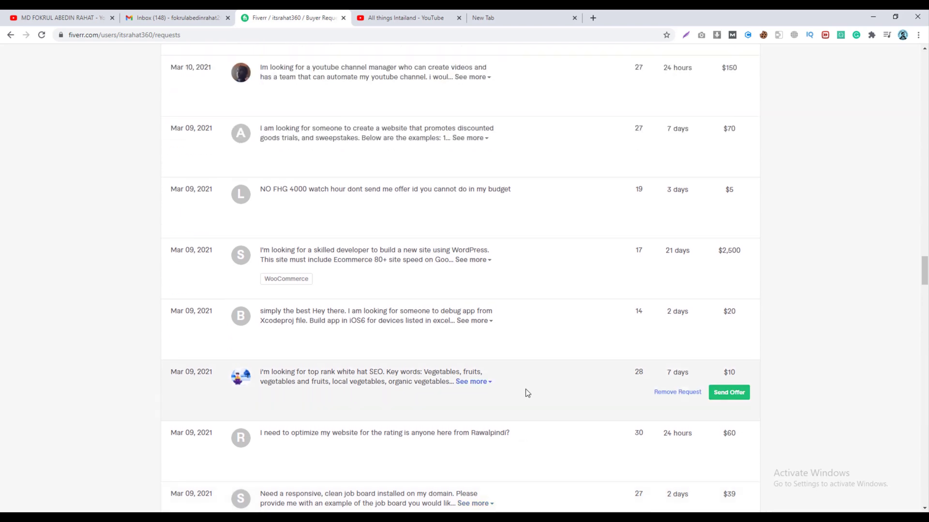
pyautogui.scroll(2, 528, 394)
pyautogui.scroll(2, 525, 389)
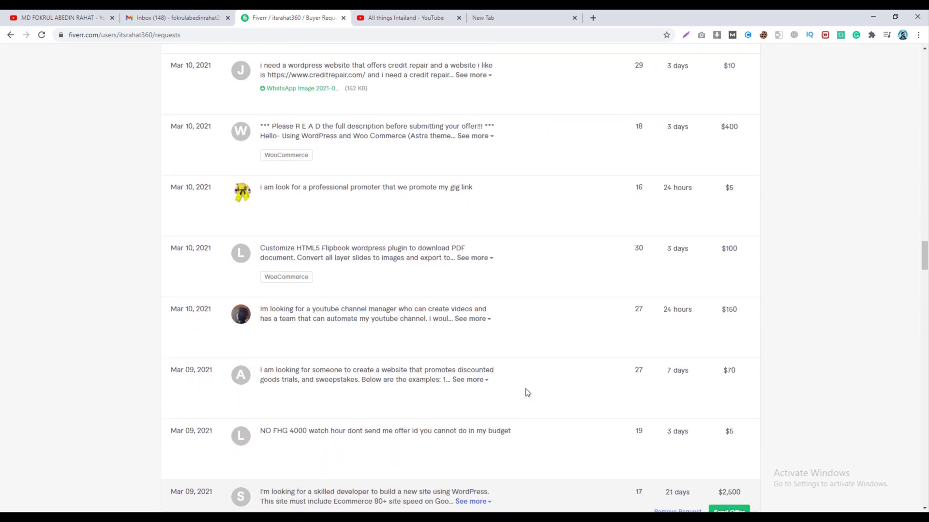
pyautogui.scroll(15, 525, 389)
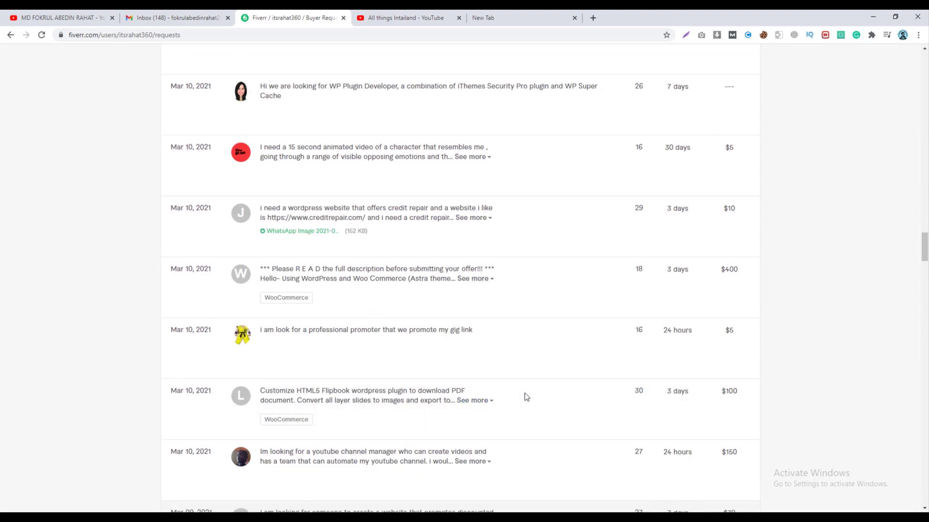
pyautogui.scroll(15, 517, 390)
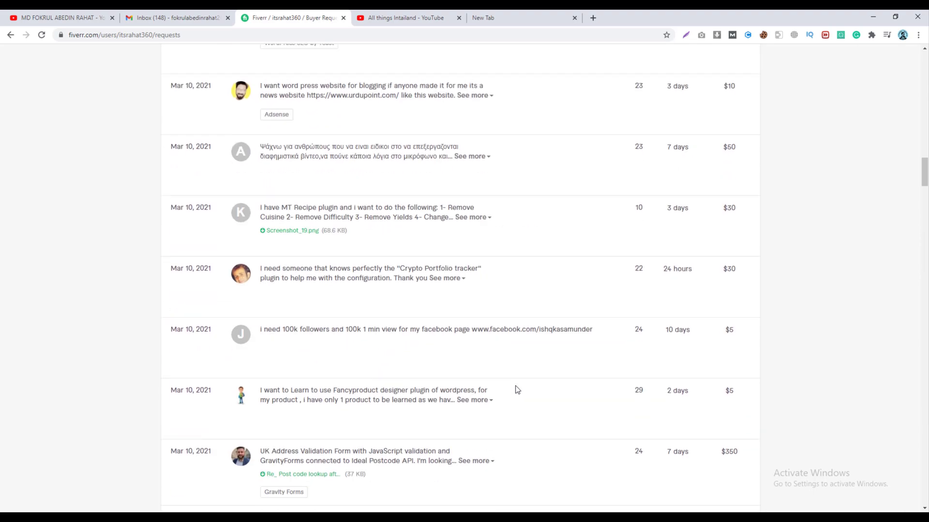
pyautogui.scroll(2, 517, 383)
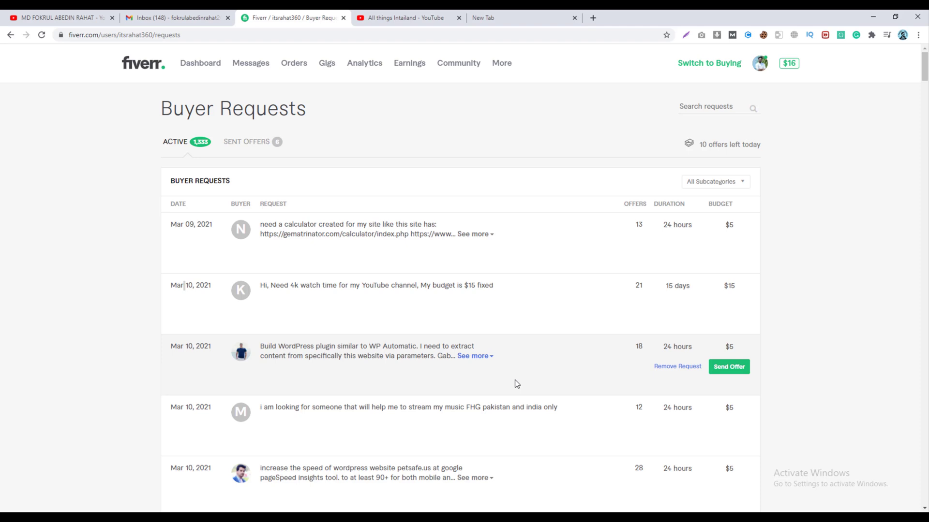
# Filter the active buyer requests by the SEO subcategory
pyautogui.click(723, 188)
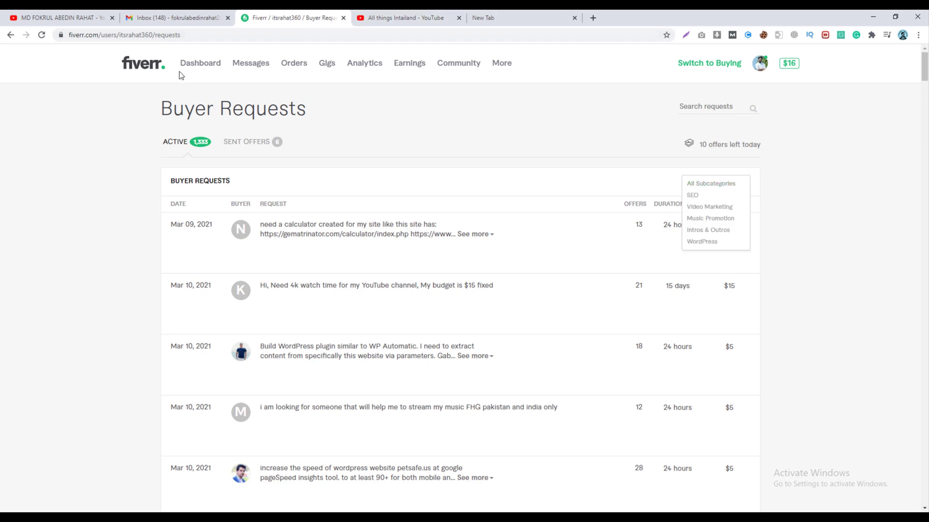
pyautogui.click(710, 208)
pyautogui.click(699, 230)
pyautogui.click(696, 197)
pyautogui.click(696, 196)
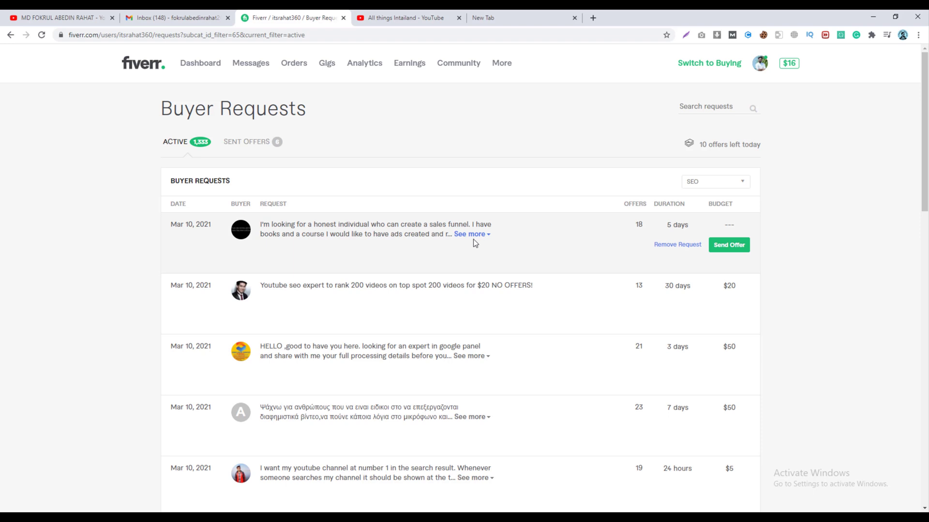
# Expand the full text of the sales funnel, google panel and YouTube channel ranking requests and browse the remaining SEO requests
pyautogui.click(472, 236)
pyautogui.scroll(-1, 405, 280)
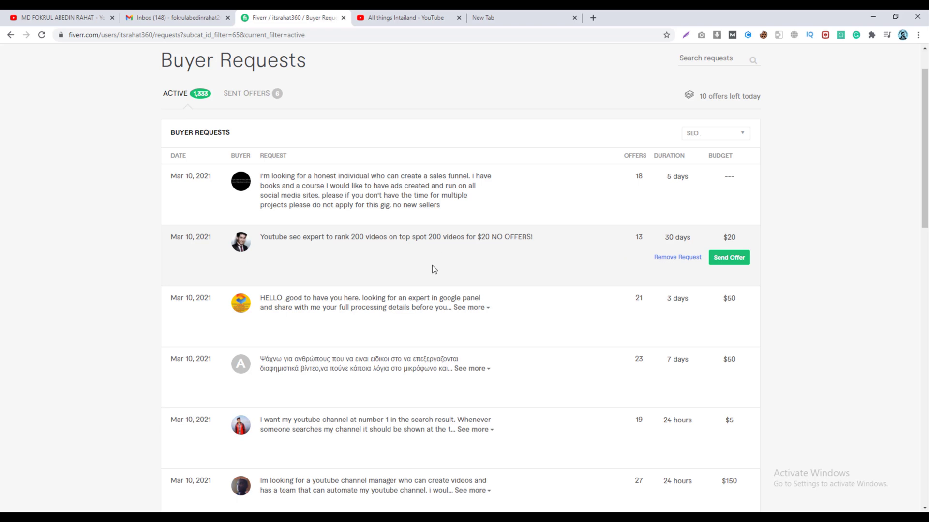
pyautogui.scroll(-1, 455, 267)
pyautogui.click(468, 266)
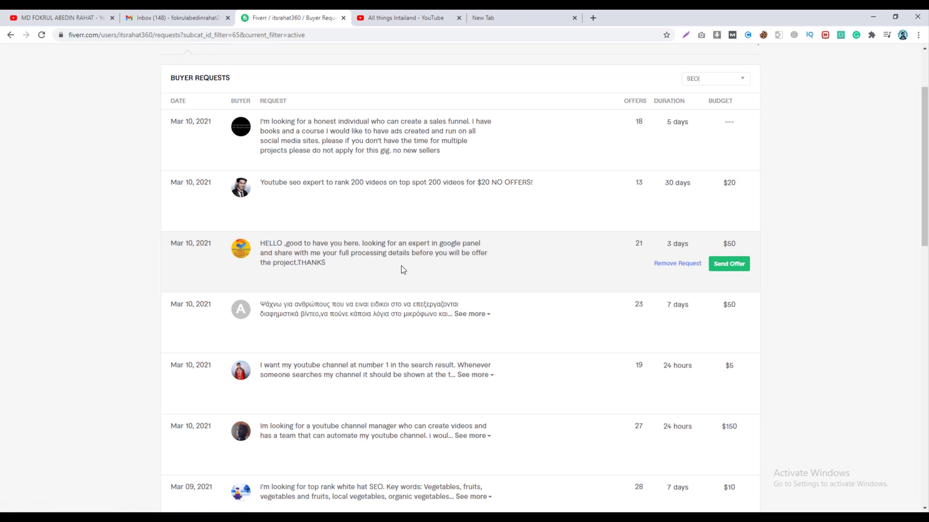
pyautogui.scroll(-3, 395, 273)
pyautogui.click(468, 236)
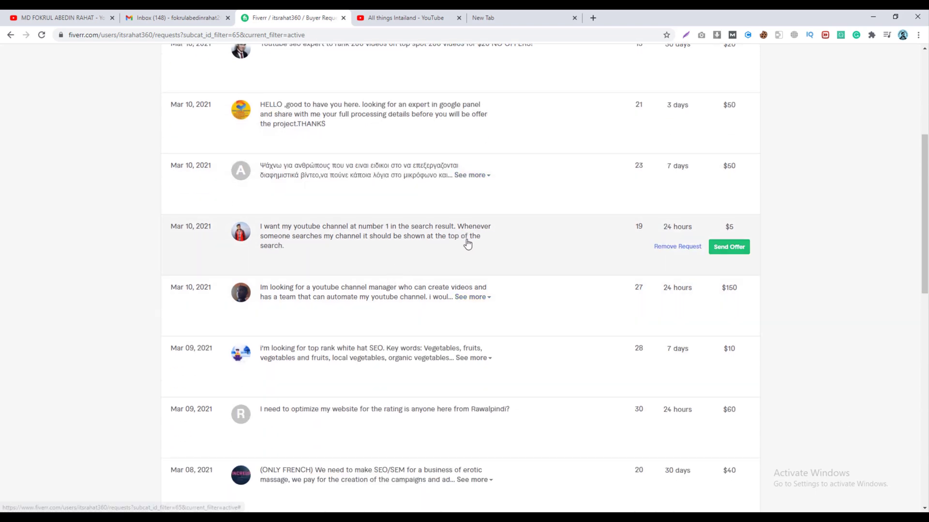
pyautogui.scroll(-3, 348, 368)
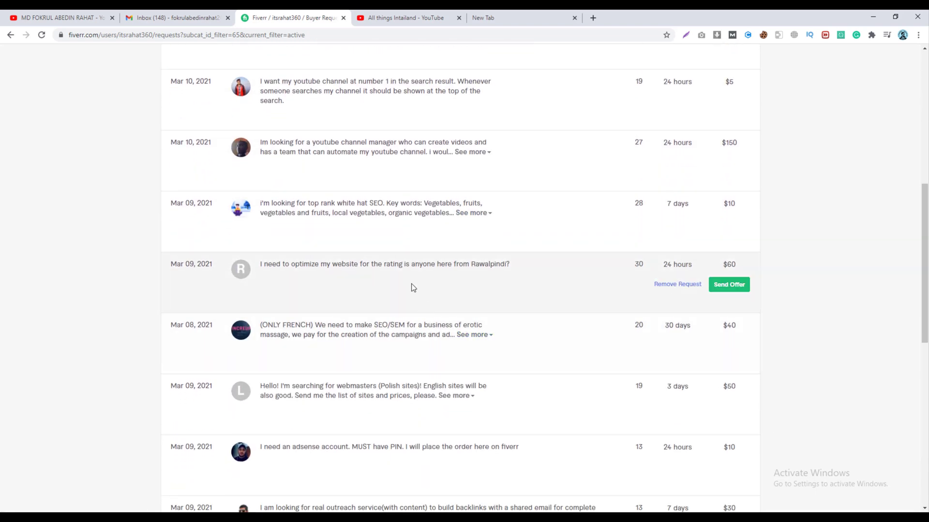
pyautogui.scroll(8, 499, 303)
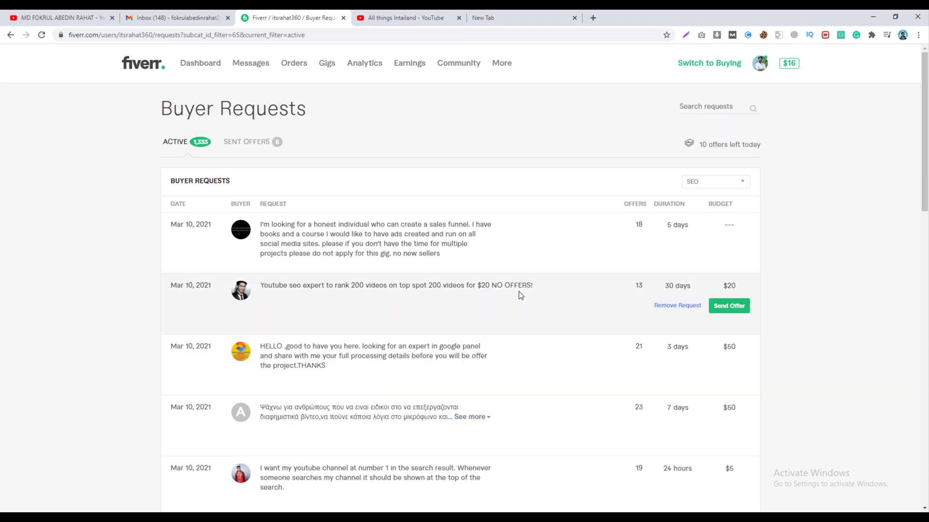
# Filter the buyer requests by Music Promotion and browse the listed requests down and back to the start
pyautogui.click(728, 183)
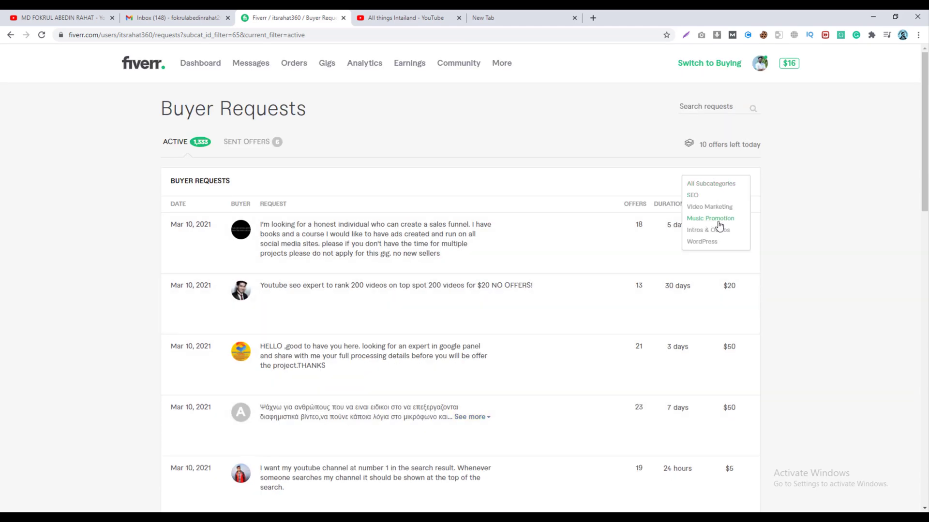
pyautogui.click(721, 221)
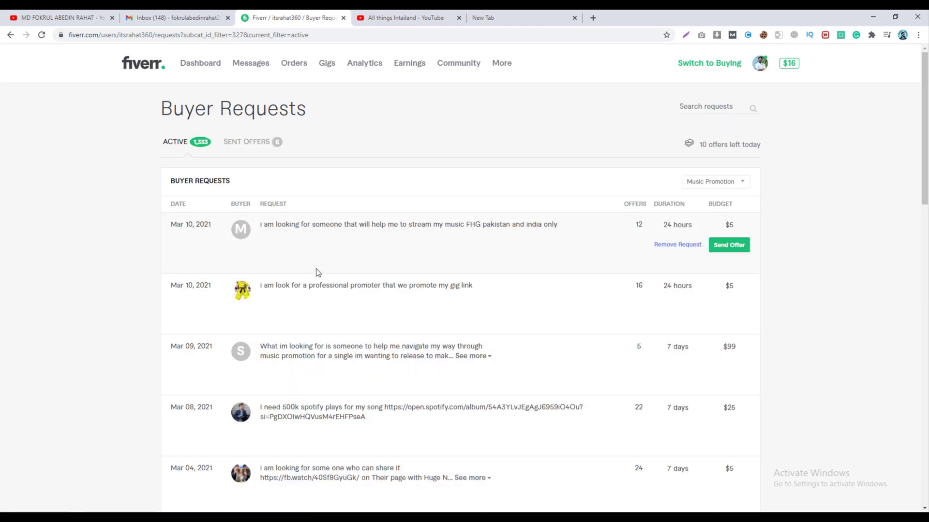
pyautogui.scroll(-5, 440, 276)
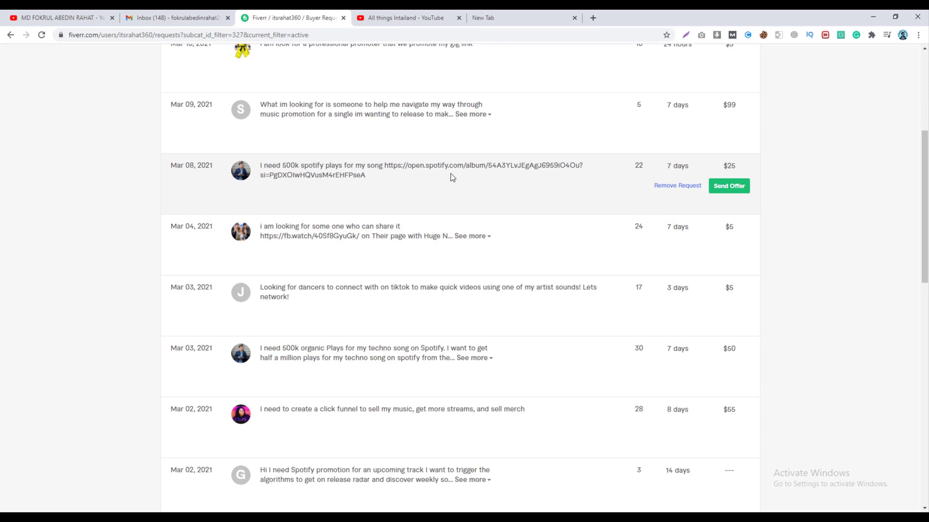
pyautogui.scroll(-3, 451, 175)
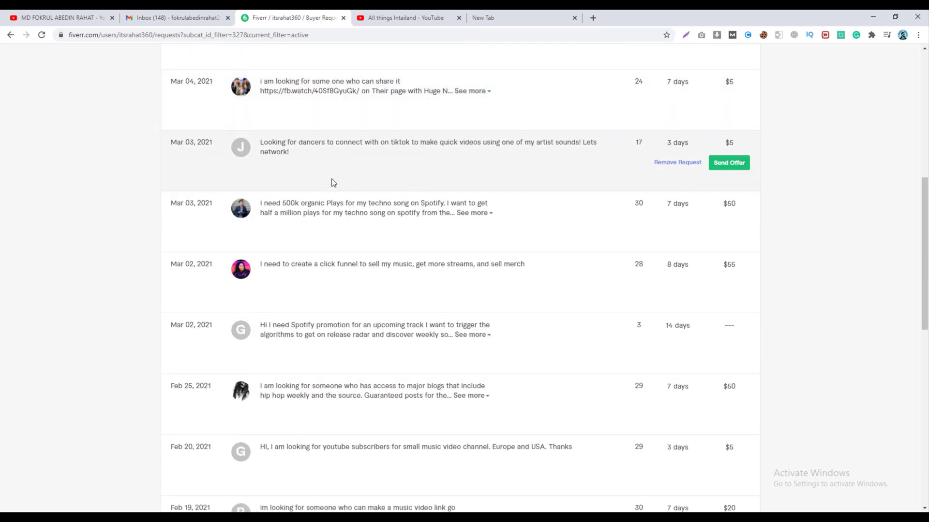
pyautogui.scroll(-6, 333, 183)
pyautogui.scroll(14, 487, 214)
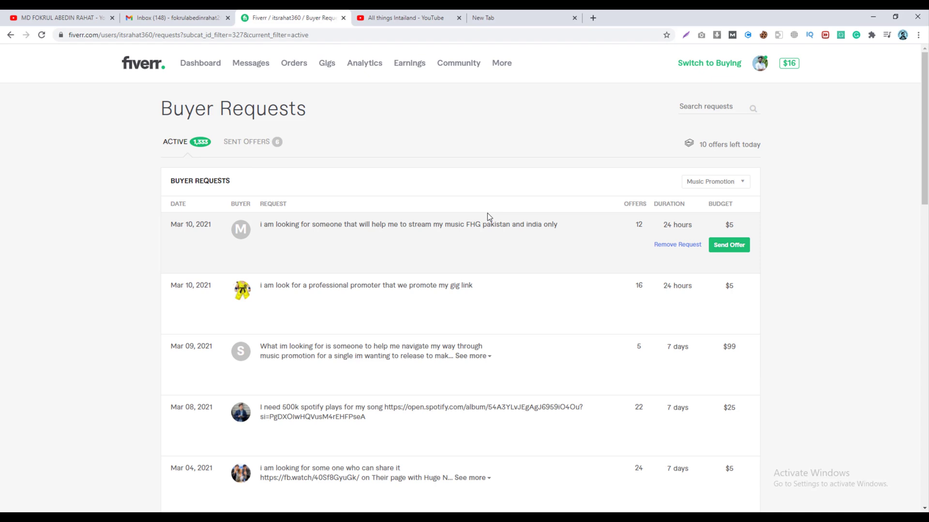
# Switch the subcategory filter of the buyer requests to SEO and on to Video Marketing
pyautogui.click(713, 183)
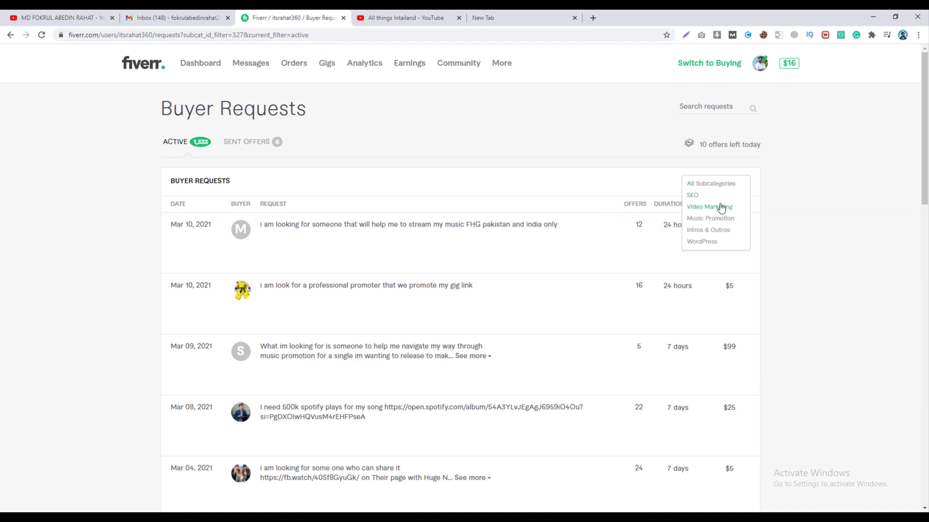
pyautogui.click(695, 197)
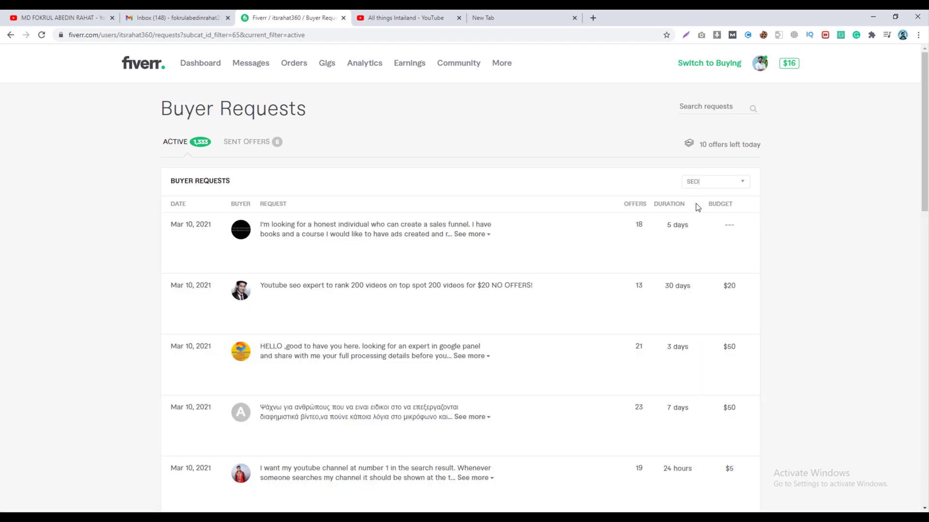
pyautogui.click(709, 183)
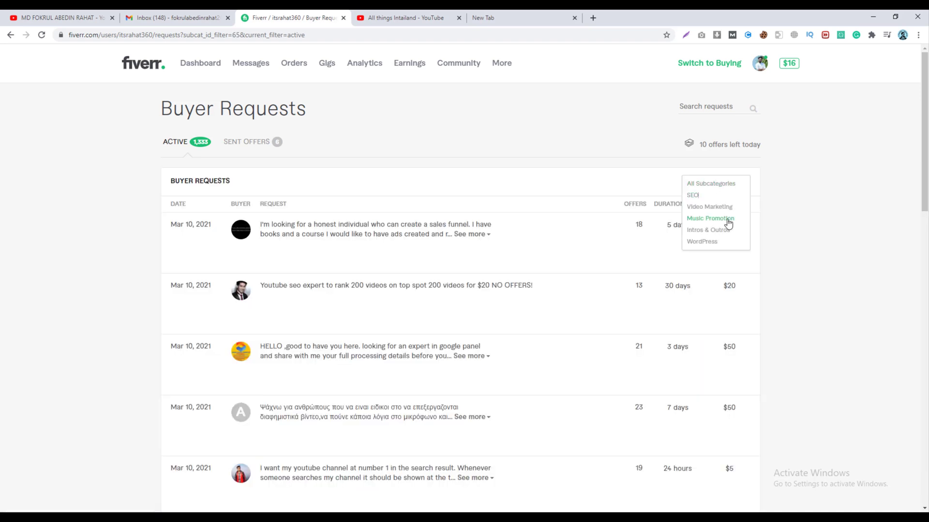
pyautogui.click(717, 207)
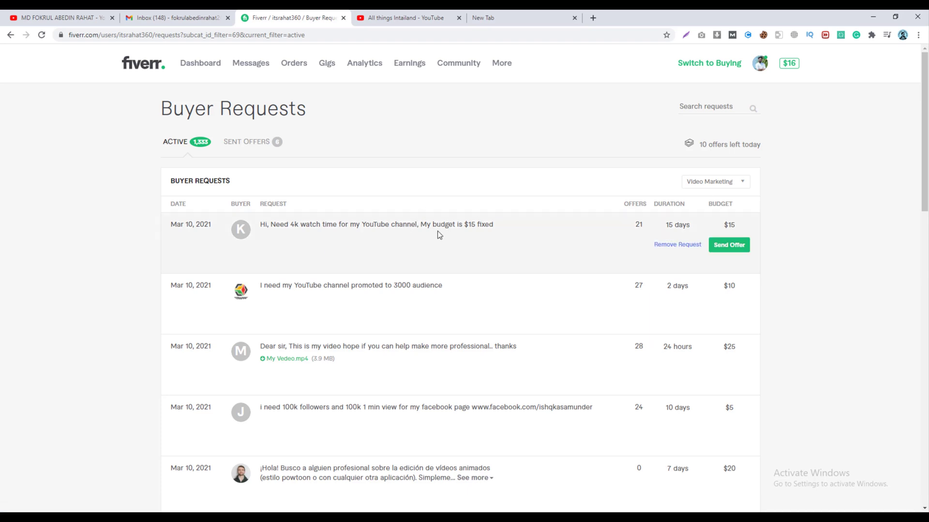
# Highlight "$15 fixed" in the 4k watch time request and read through the Video Marketing requests down to the promoter request
pyautogui.moveTo(465, 223); pyautogui.dragTo(481, 224)
pyautogui.scroll(-3, 500, 225)
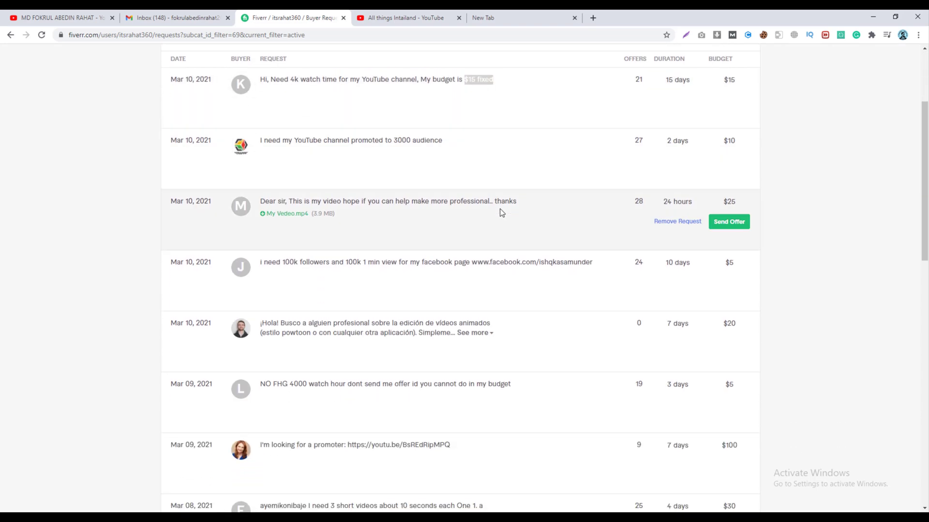
pyautogui.scroll(2, 495, 215)
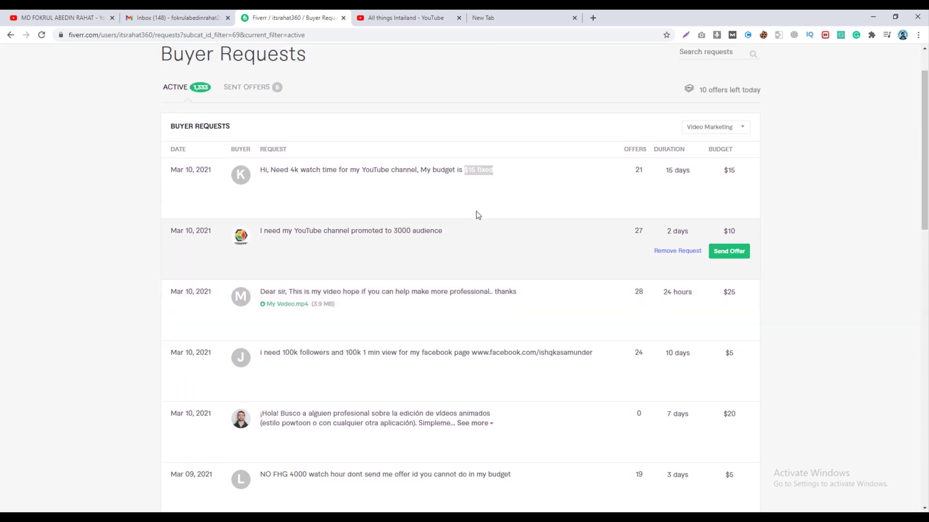
pyautogui.scroll(-4, 380, 225)
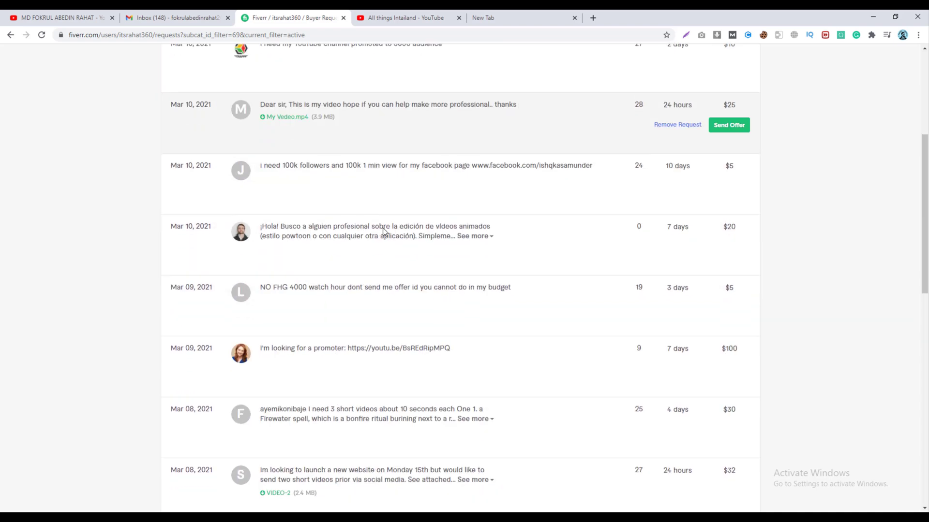
pyautogui.scroll(3, 383, 228)
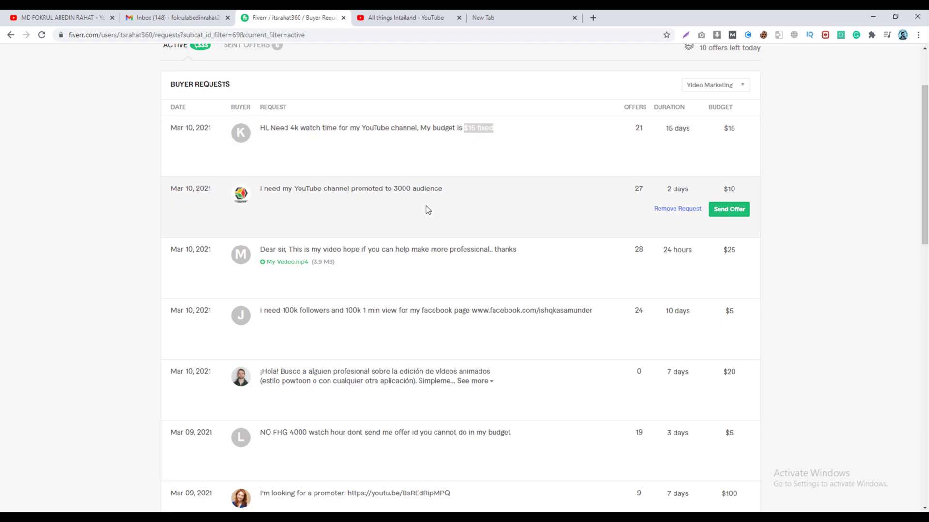
pyautogui.scroll(1, 426, 207)
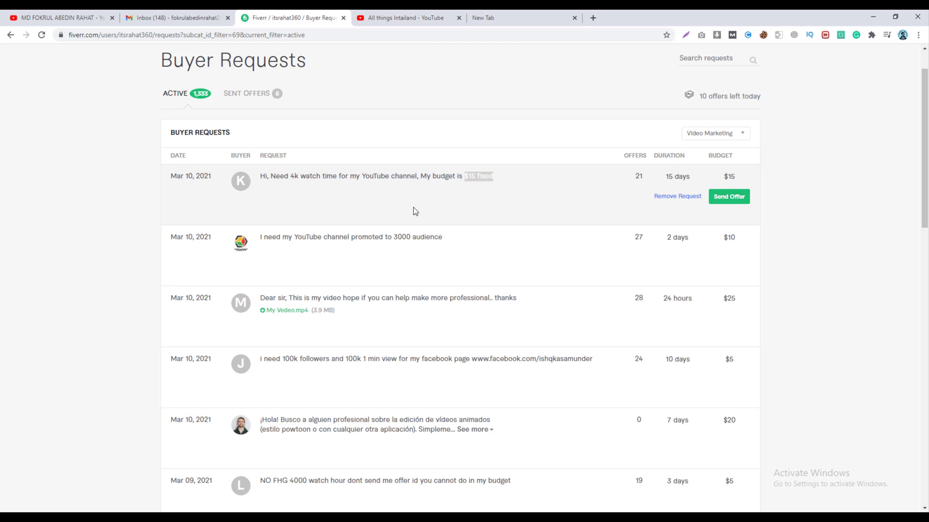
pyautogui.scroll(-3, 418, 208)
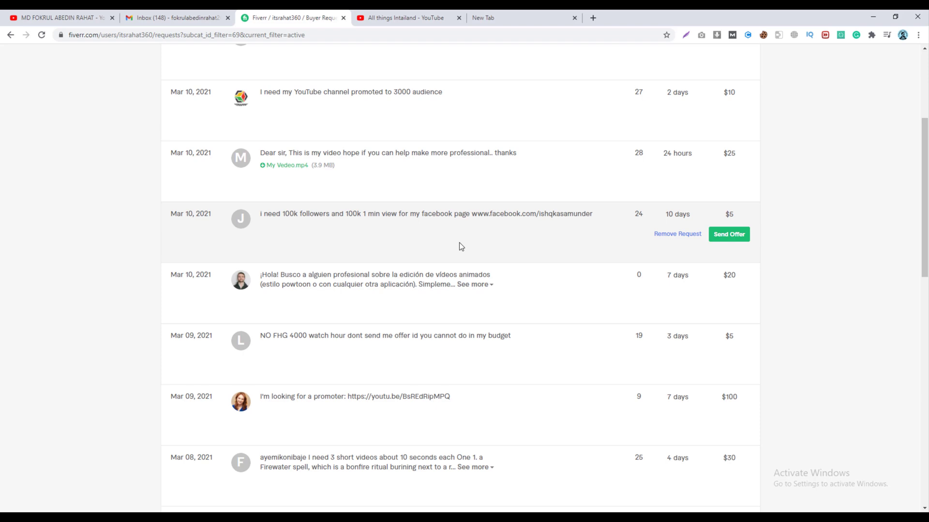
pyautogui.scroll(-3, 455, 246)
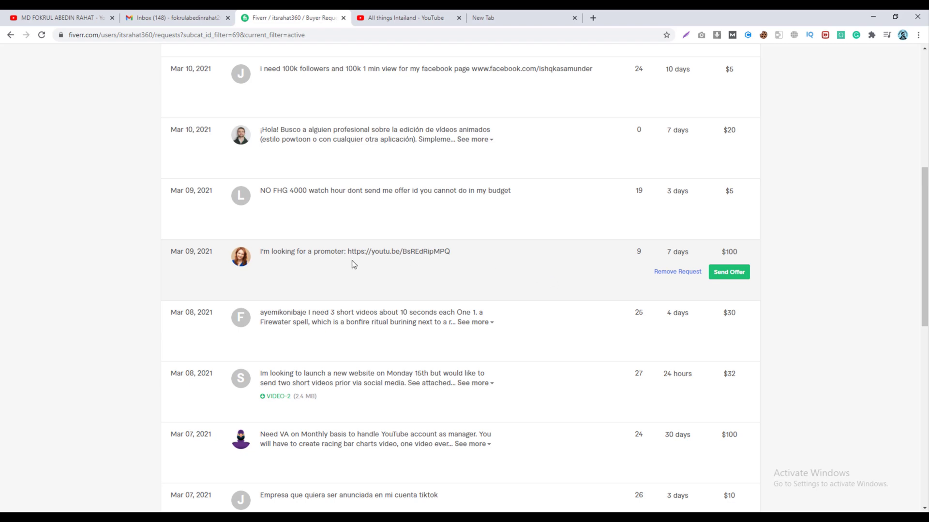
# Open the YouTube link from the "I'm looking for a promoter" request in a new tab and pause the video
pyautogui.moveTo(454, 255); pyautogui.dragTo(355, 255)
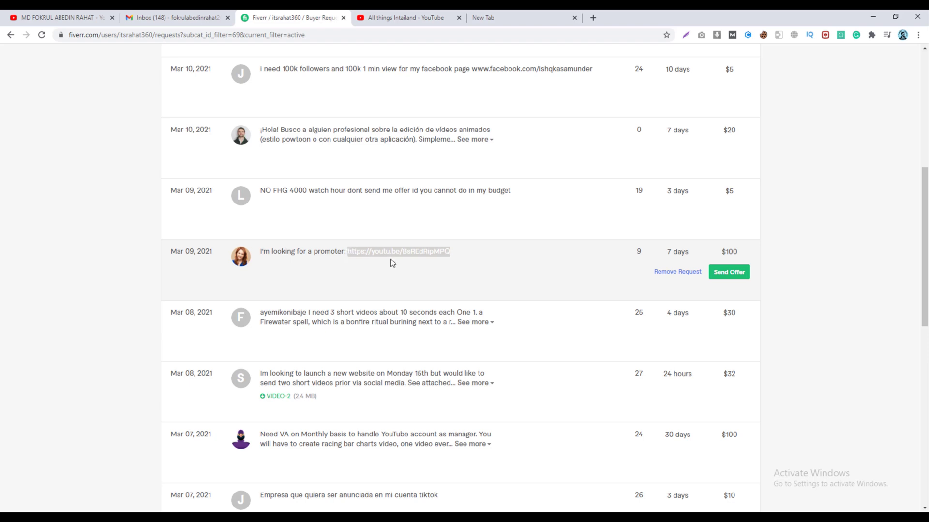
pyautogui.rightClick(392, 251)
pyautogui.click(426, 272)
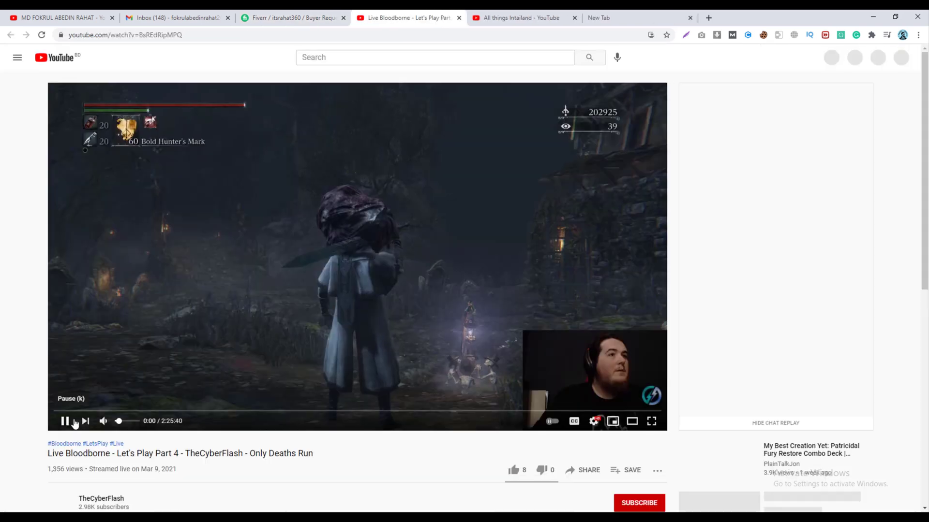
pyautogui.click(75, 424)
# Open the channel page of the linked video's creator and look over its Bloodborne playlist and past live streams
pyautogui.scroll(-3, 153, 399)
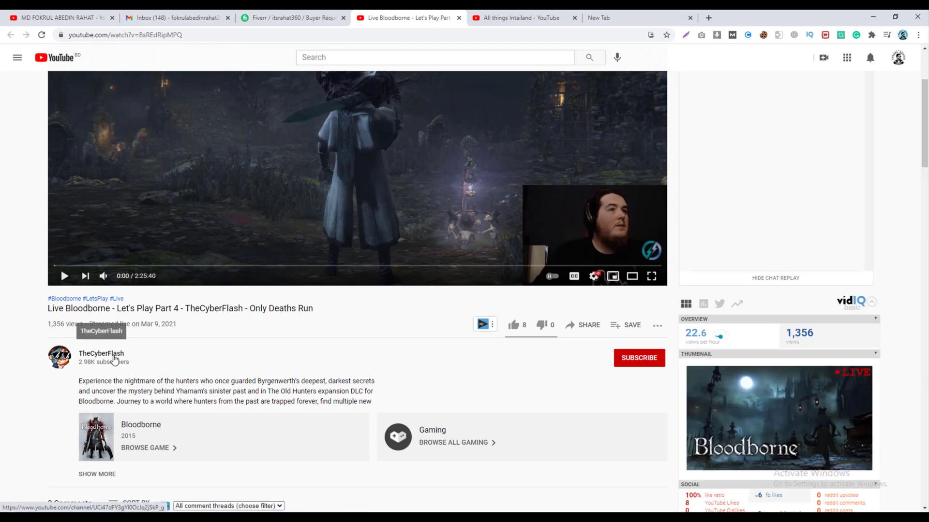
pyautogui.click(114, 359)
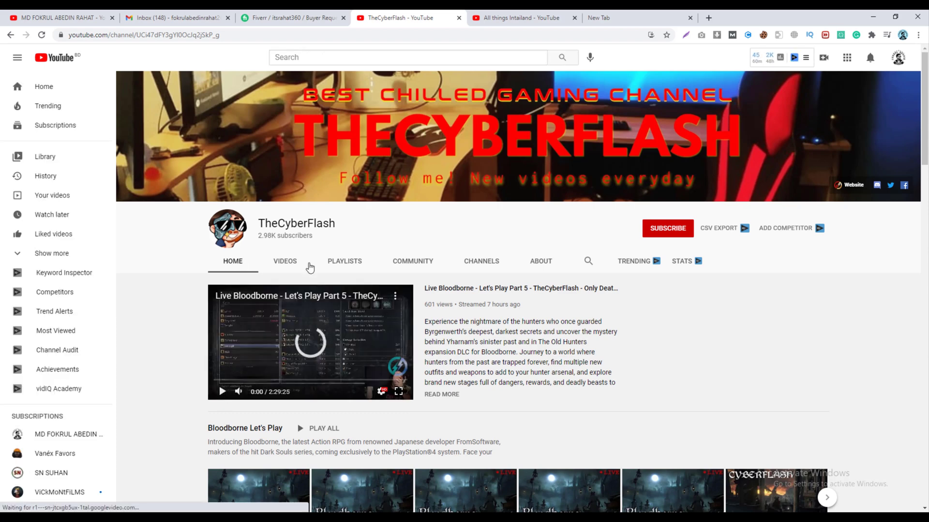
pyautogui.scroll(-5, 286, 271)
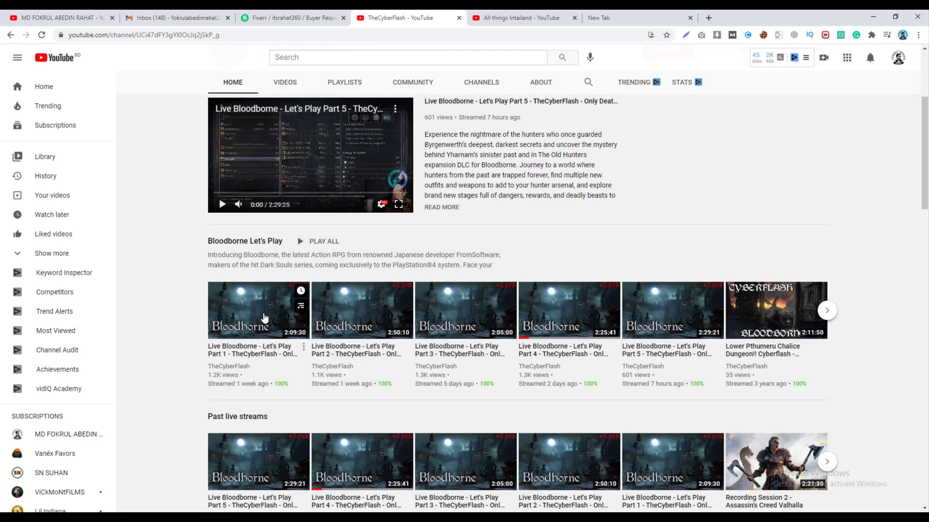
# Return from the YouTube channel to the Fiverr buyer requests and reload the Video Marketing request list
pyautogui.moveTo(382, 329)
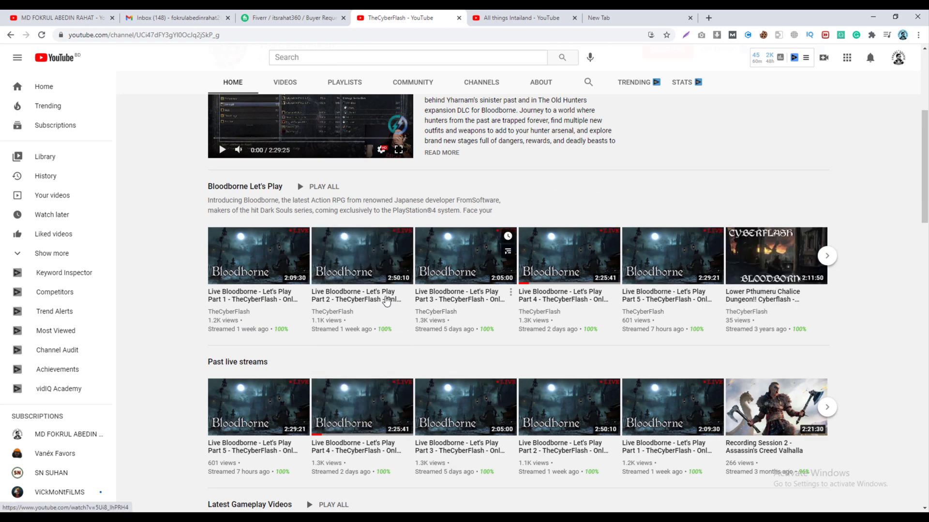
pyautogui.scroll(5, 435, 257)
pyautogui.click(309, 14)
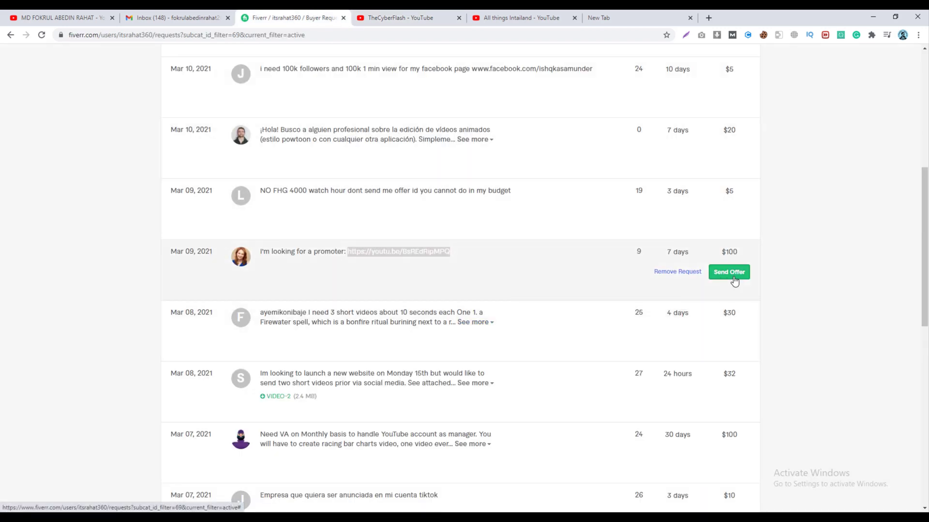
pyautogui.tripleClick(181, 252)
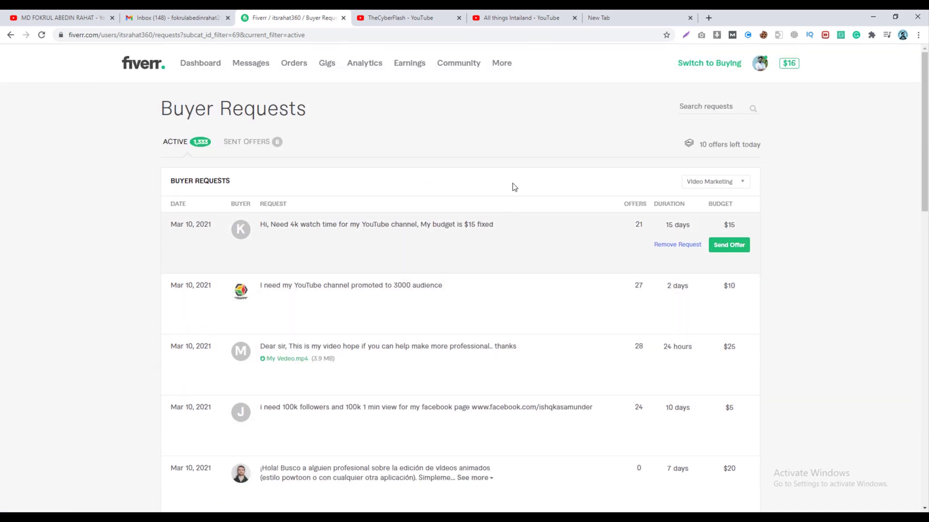
pyautogui.click(42, 35)
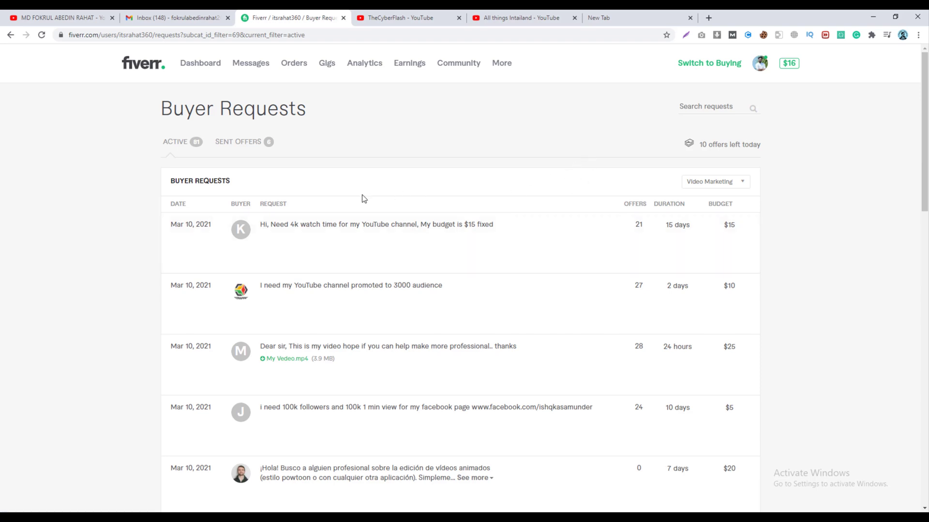
# Start an offer for the "I'm looking for a promoter" request using the gig "I will do youtube promotion by google adword"
pyautogui.scroll(-1, 362, 196)
pyautogui.scroll(-6, 478, 199)
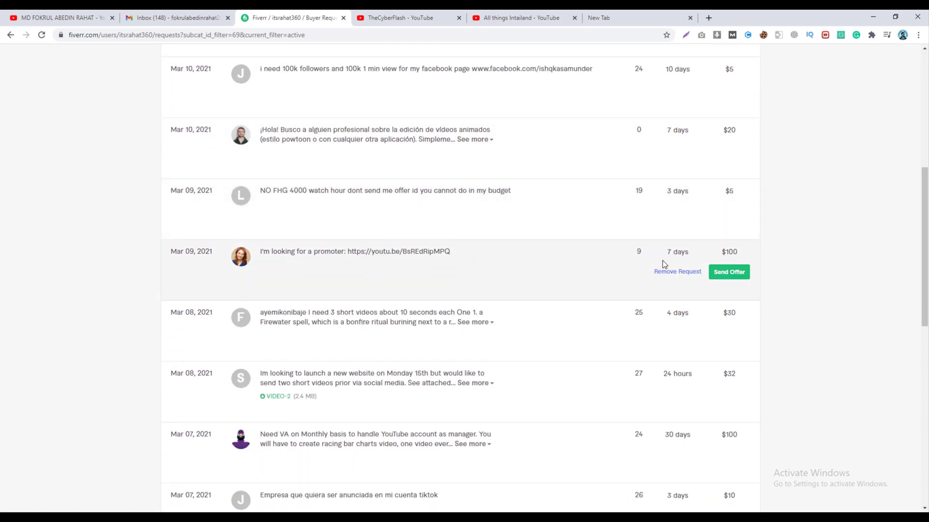
pyautogui.click(729, 272)
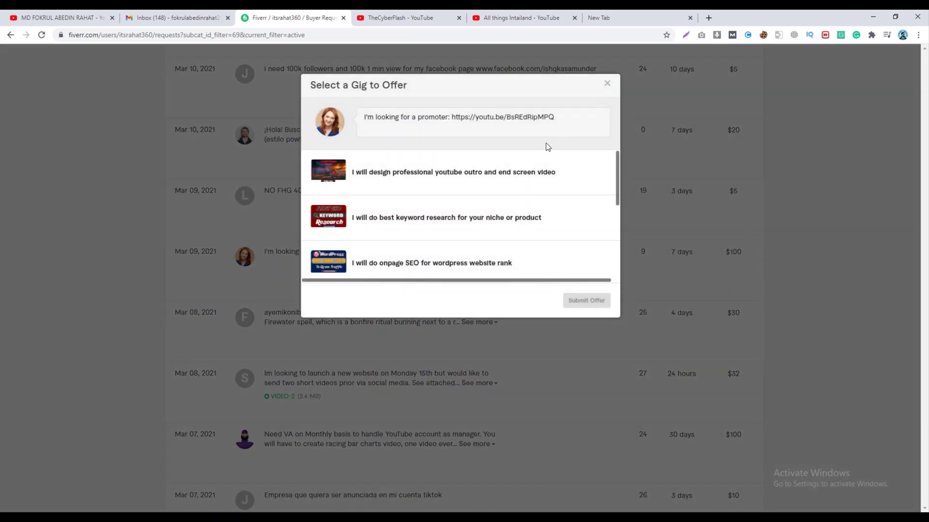
pyautogui.scroll(-5, 460, 190)
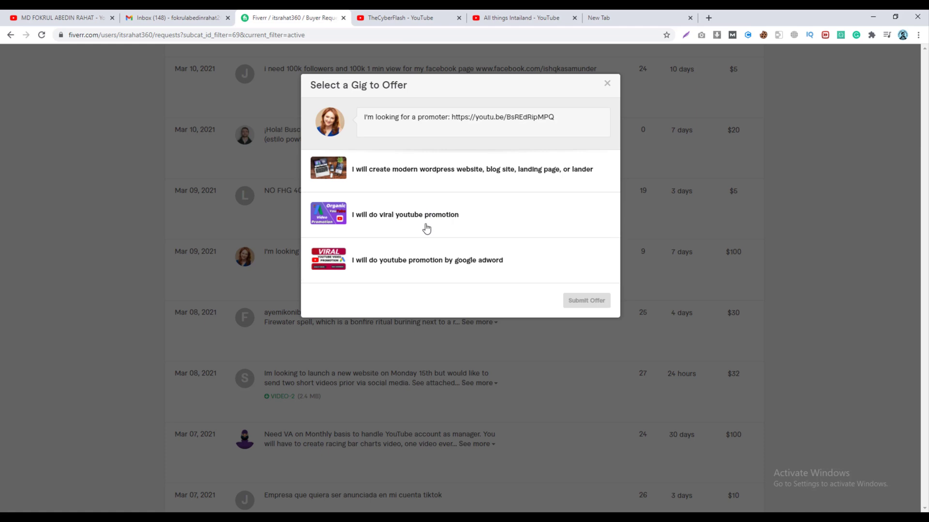
pyautogui.scroll(5, 427, 227)
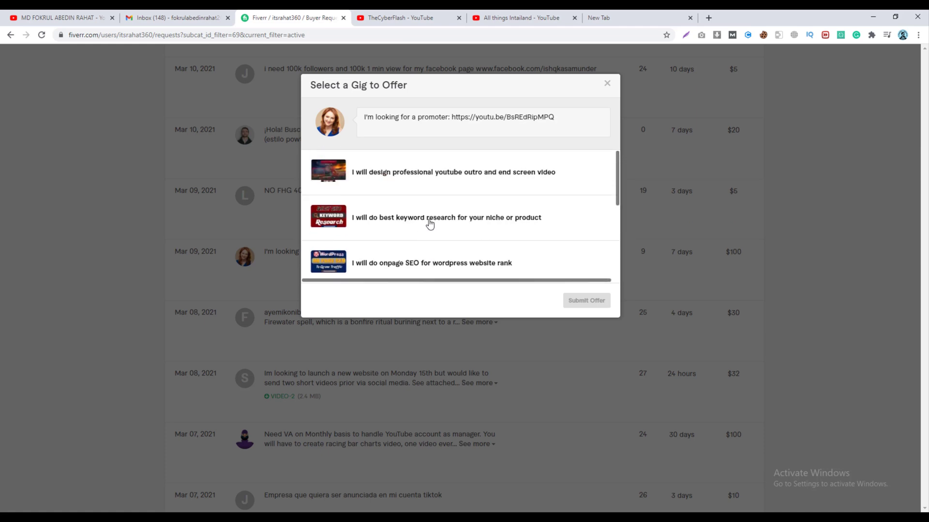
pyautogui.scroll(-5, 430, 224)
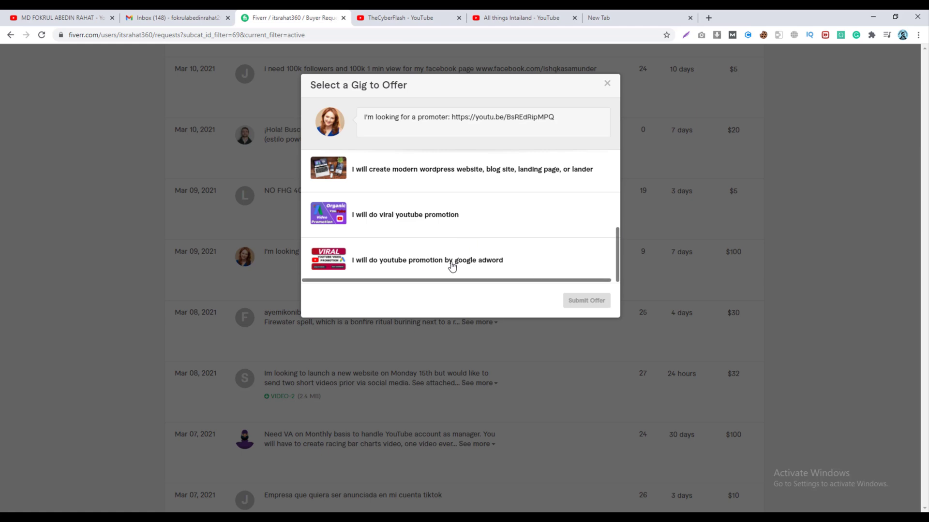
pyautogui.click(393, 265)
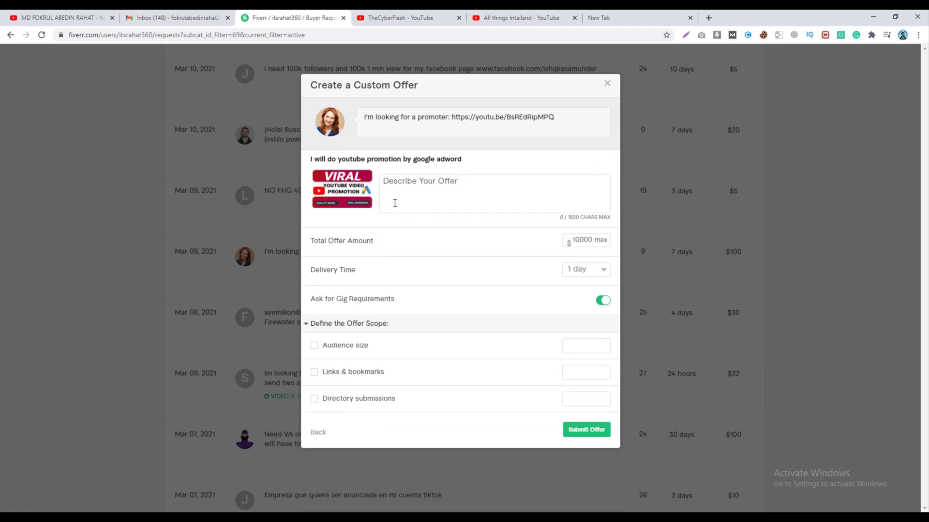
# Begin the offer description with the greeting "Hello," and start a new paragraph
pyautogui.click(428, 181)
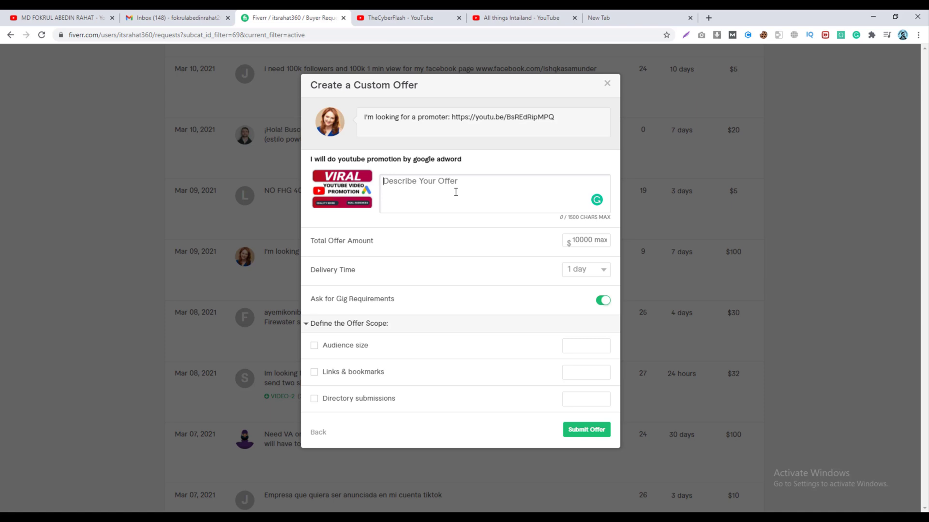
pyautogui.write('Hi Sir')
pyautogui.press('BackSpace')
pyautogui.press('BackSpace')
pyautogui.press('BackSpace')
pyautogui.press('BackSpace')
pyautogui.press('BackSpace')
pyautogui.press('BackSpace')
pyautogui.press('BackSpace')
pyautogui.write('Hello')
pyautogui.write(' Sir')
pyautogui.press('BackSpace')
pyautogui.press('BackSpace')
pyautogui.press('BackSpace')
pyautogui.write(',')
pyautogui.press('Return')
# Introduce the seller by first name in the offer description, followed by "I am Digital Marketer"
pyautogui.write('Thi s')
pyautogui.press('BackSpace')
pyautogui.press('BackSpace')
pyautogui.press('BackSpace')
pyautogui.press('BackSpace')
pyautogui.write('iis is R')
pyautogui.write('ahul')
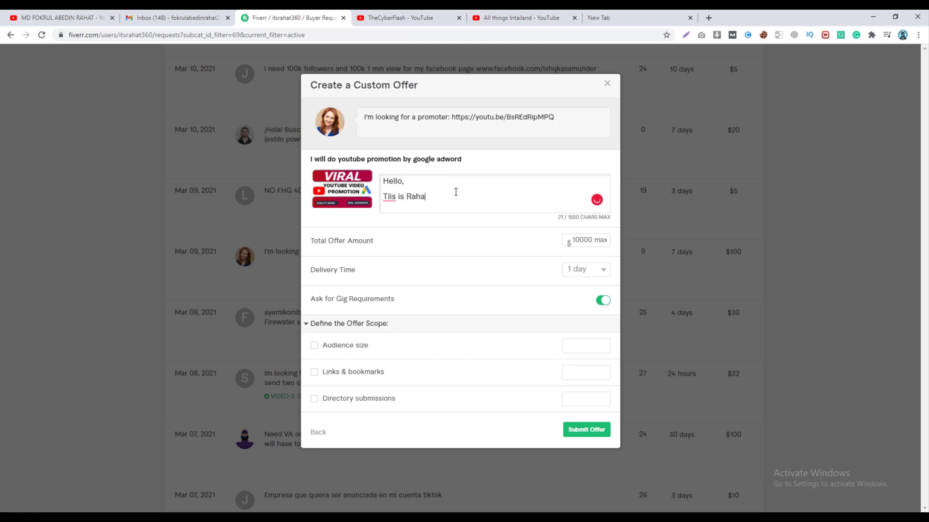
pyautogui.press('BackSpace')
pyautogui.press('BackSpace')
pyautogui.press('BackSpace')
pyautogui.press('BackSpace')
pyautogui.press('BackSpace')
pyautogui.press('BackSpace')
pyautogui.press('BackSpace')
pyautogui.press('BackSpace')
pyautogui.press('BackSpace')
pyautogui.press('BackSpace')
pyautogui.press('BackSpace')
pyautogui.write('his is Rahat, I am Digital mar')
pyautogui.press('BackSpace')
pyautogui.press('BackSpace')
pyautogui.press('BackSpace')
pyautogui.write('Marketer')
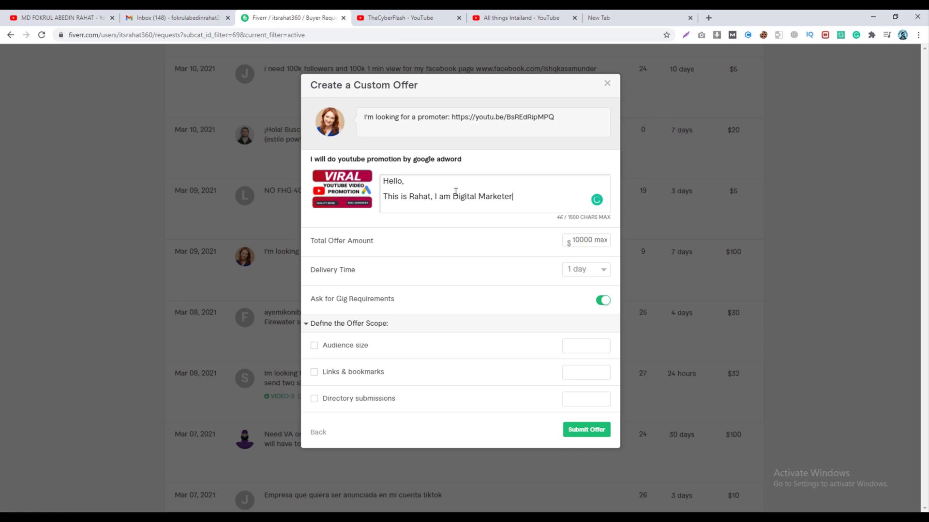
# Extend the introduction with ", I have very Strong Knowledge about Youtube Video Promotion", correcting the misspelled "Knowledge"
pyautogui.write(', I have very Strong Kn')
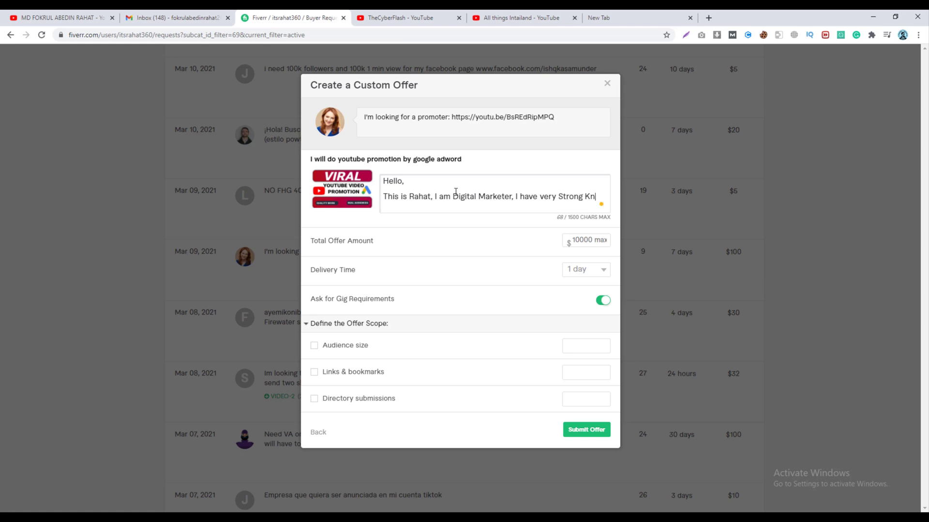
pyautogui.write('oledge about Y')
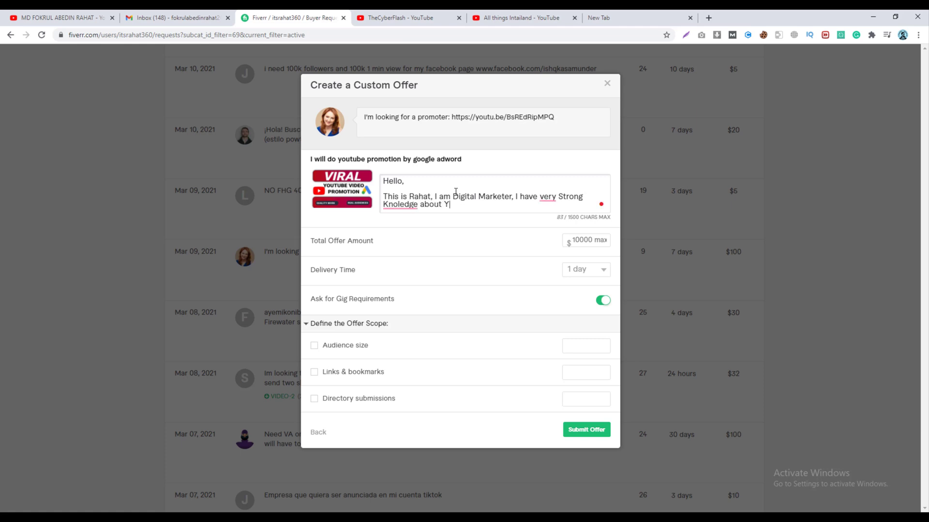
pyautogui.write('outube Video Promotion')
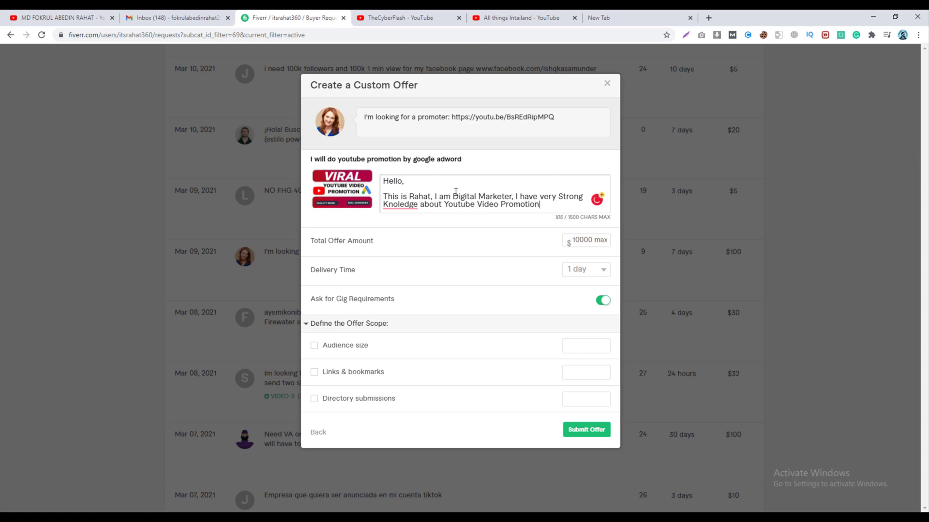
pyautogui.moveTo(402, 205)
pyautogui.click(423, 223)
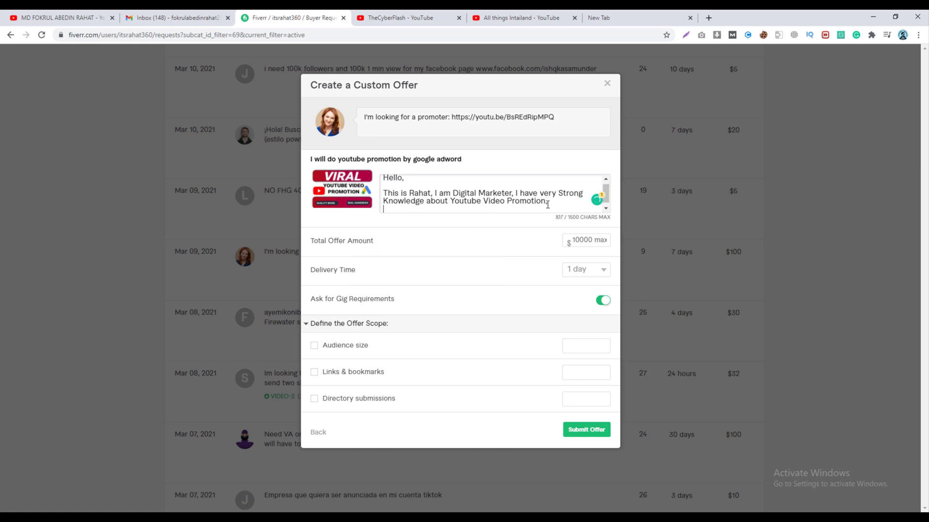
# Write "if you really looking for an organic promotion you can heir me" as a new paragraph, correcting the article to "an"
pyautogui.press('Return')
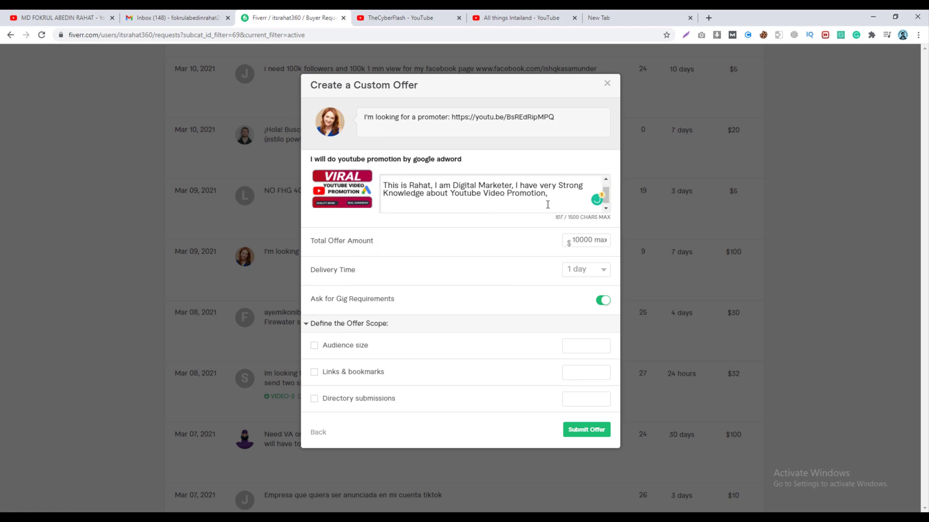
pyautogui.write('if you really looking for')
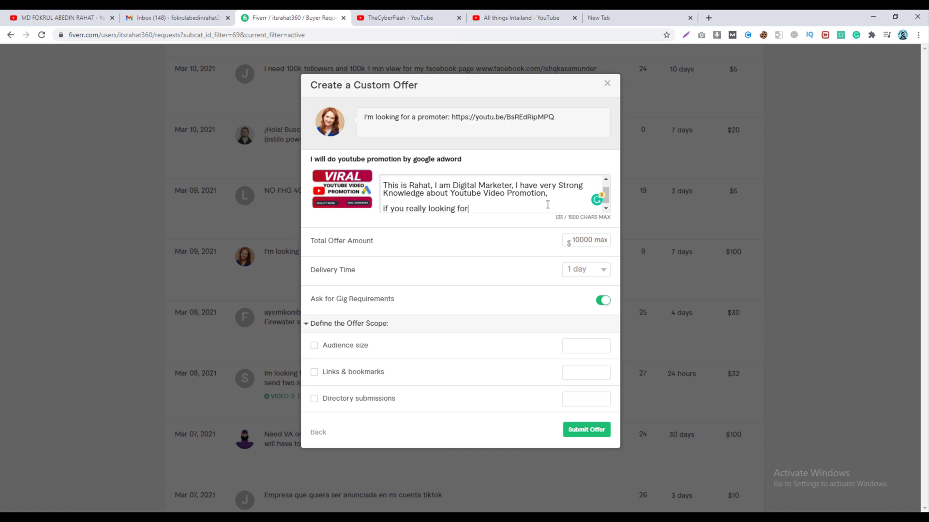
pyautogui.write(' a organic promotion ')
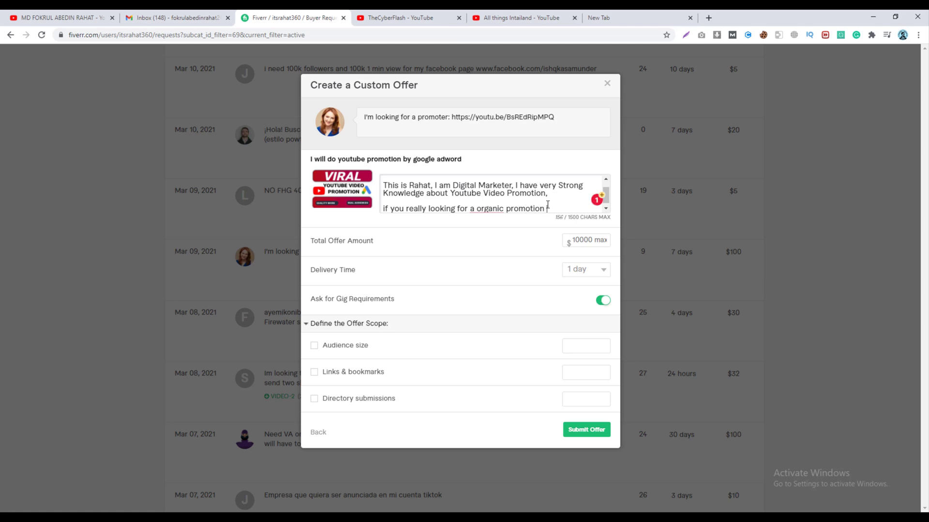
pyautogui.write('you can heir me')
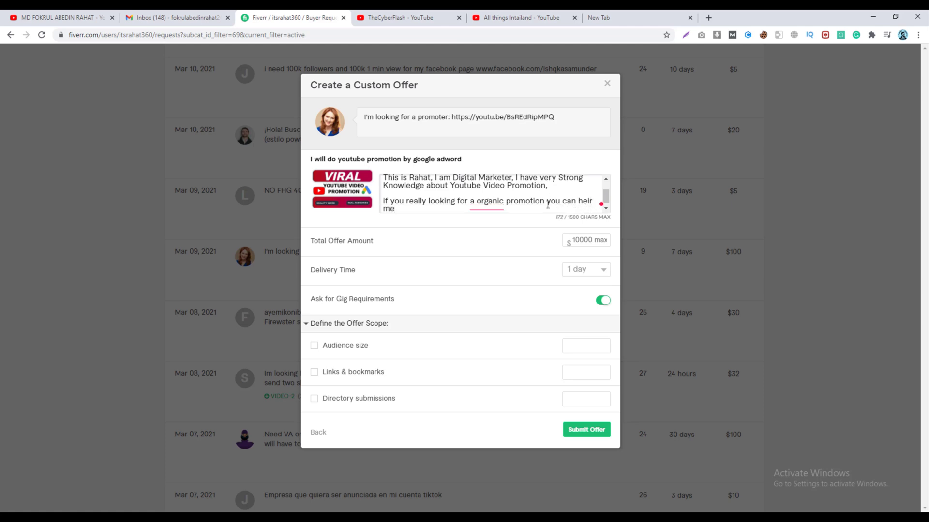
pyautogui.moveTo(479, 208)
pyautogui.click(473, 226)
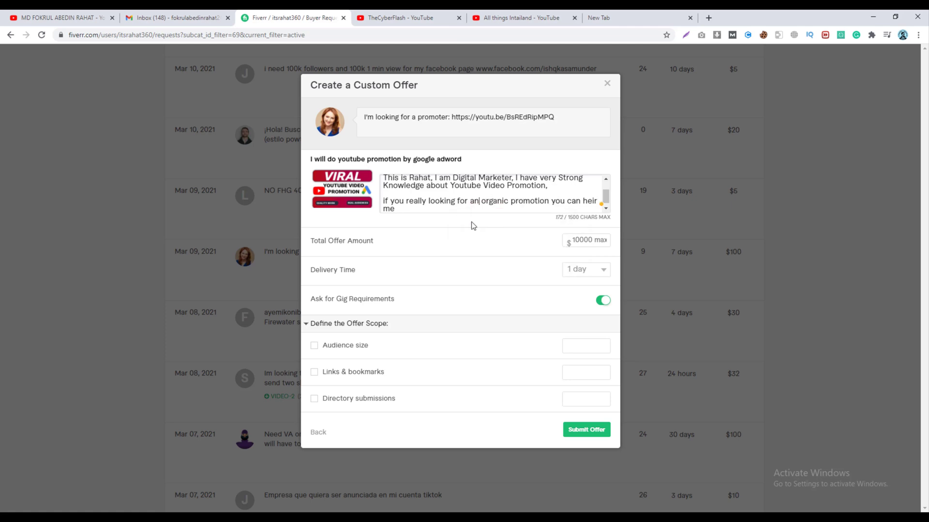
# Continue the paragraph after "me" with ", this is my promoce i can make you satiesfied"
pyautogui.scroll(-1, 464, 191)
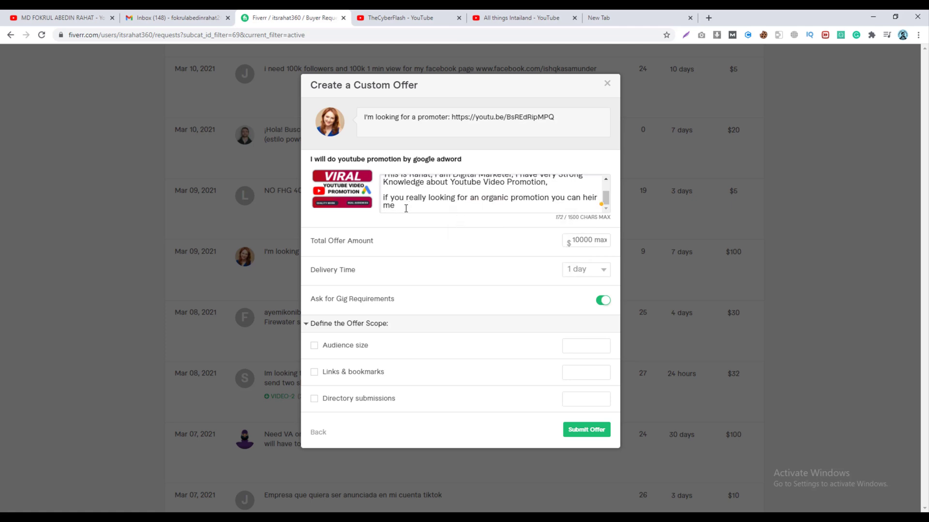
pyautogui.write(', this is my promoce i can make you sa')
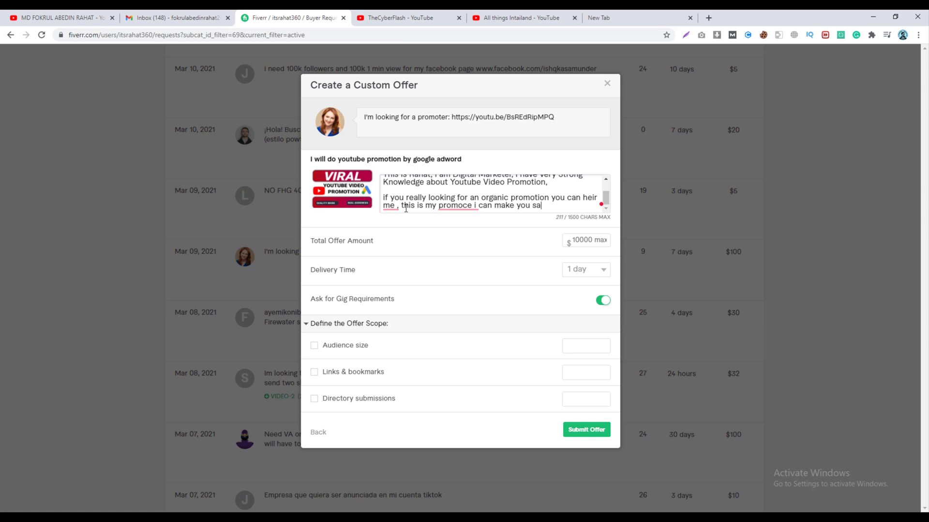
pyautogui.write('tiesfied')
# Accept the Grammarly corrections for the comma spacing, "satisfied" and capital "I", and replace "promoce" with "promotion"
pyautogui.click(456, 205)
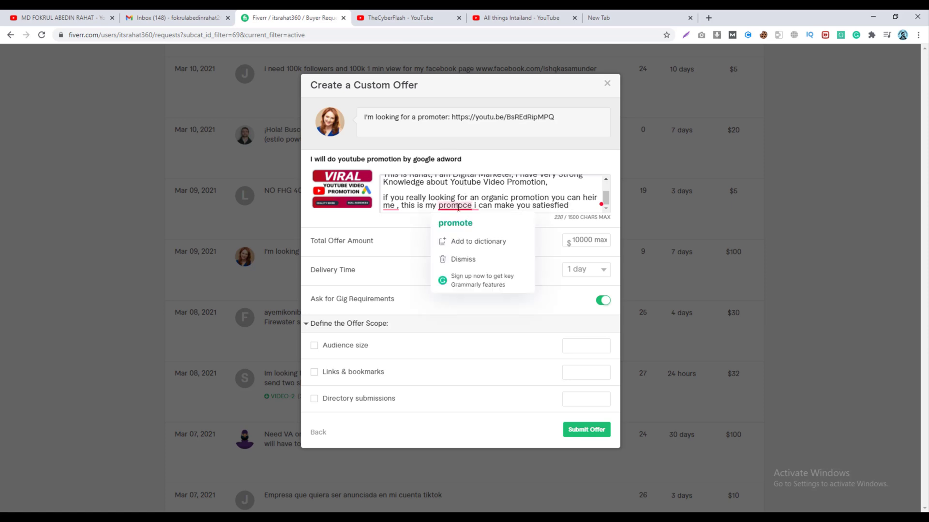
pyautogui.click(459, 220)
pyautogui.click(392, 205)
pyautogui.click(402, 223)
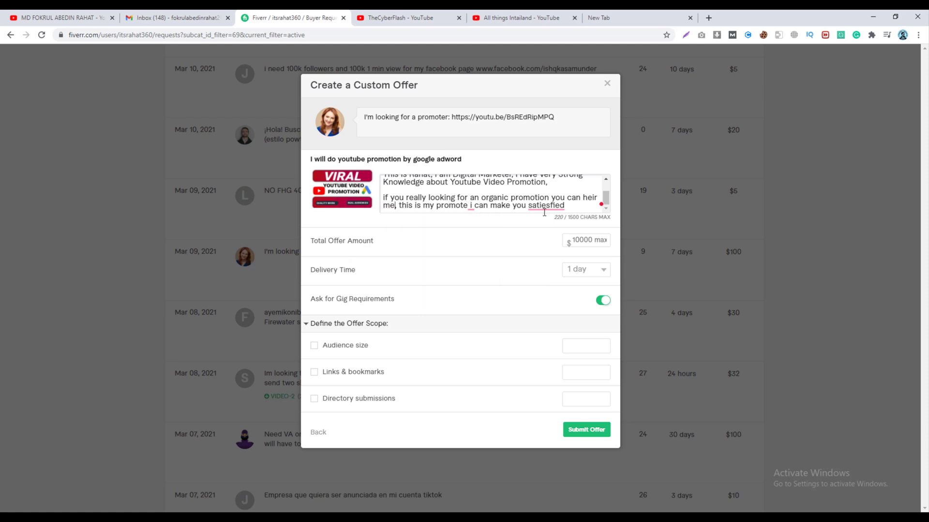
pyautogui.click(546, 206)
pyautogui.click(549, 224)
pyautogui.click(470, 206)
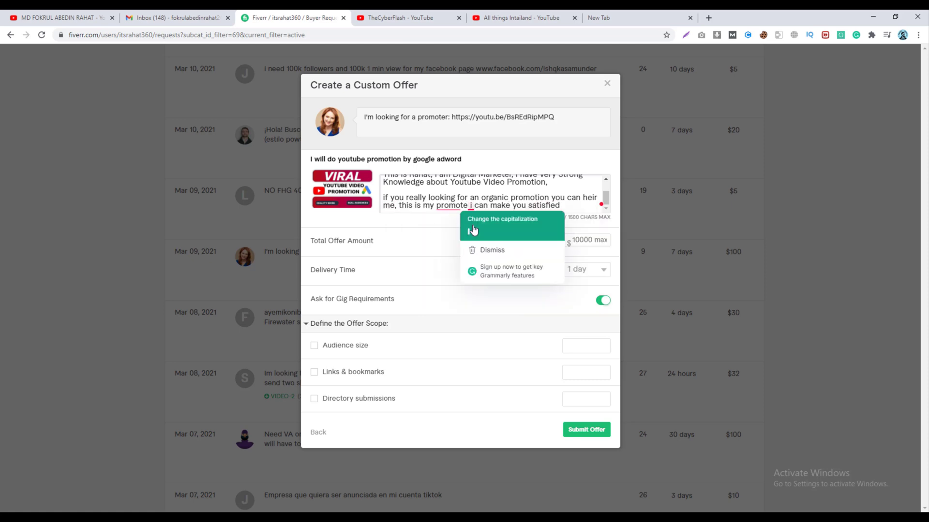
pyautogui.click(475, 226)
pyautogui.click(458, 206)
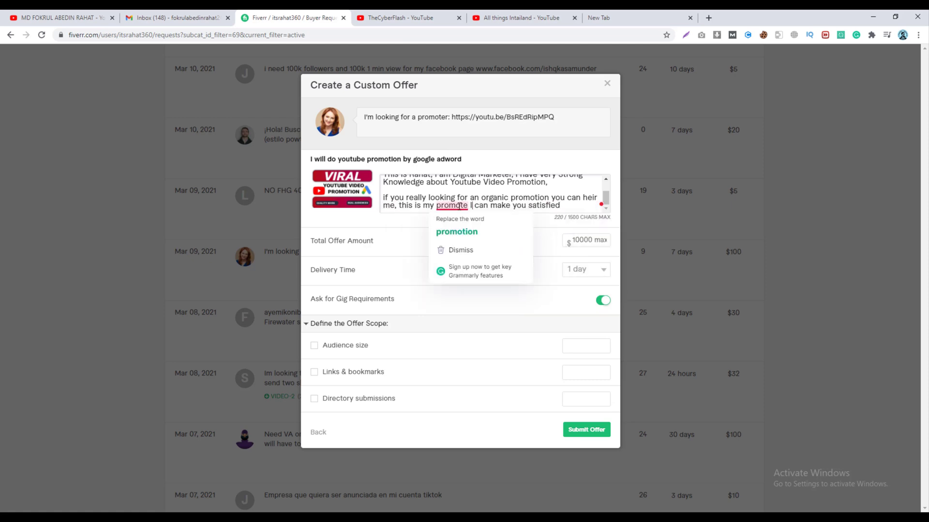
pyautogui.click(465, 230)
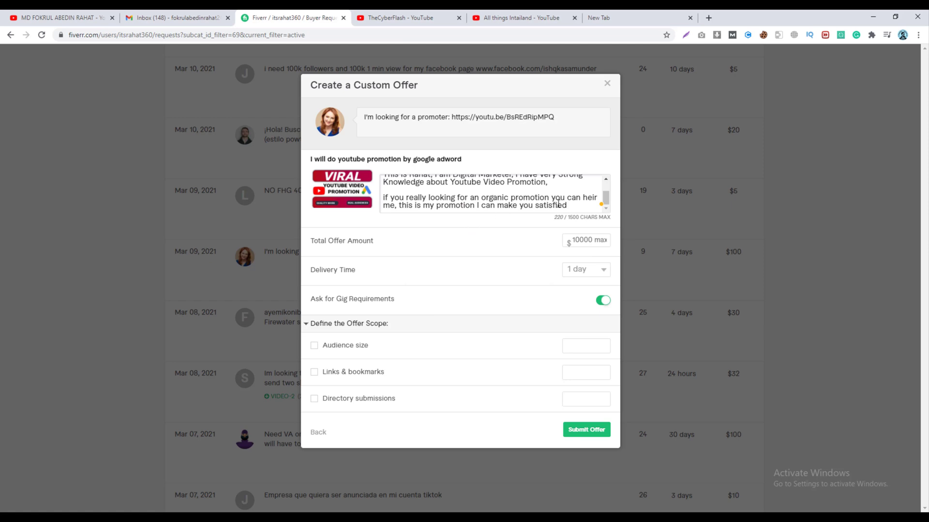
# Add a blank line after "satisfied" and review the offer description from its greeting onward
pyautogui.click(572, 204)
pyautogui.press('Return')
pyautogui.press('Return')
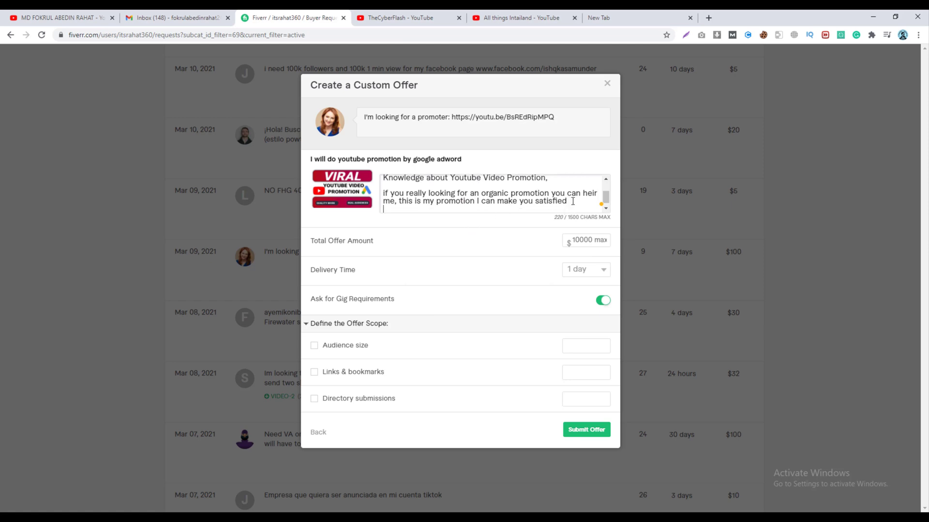
pyautogui.scroll(3, 573, 200)
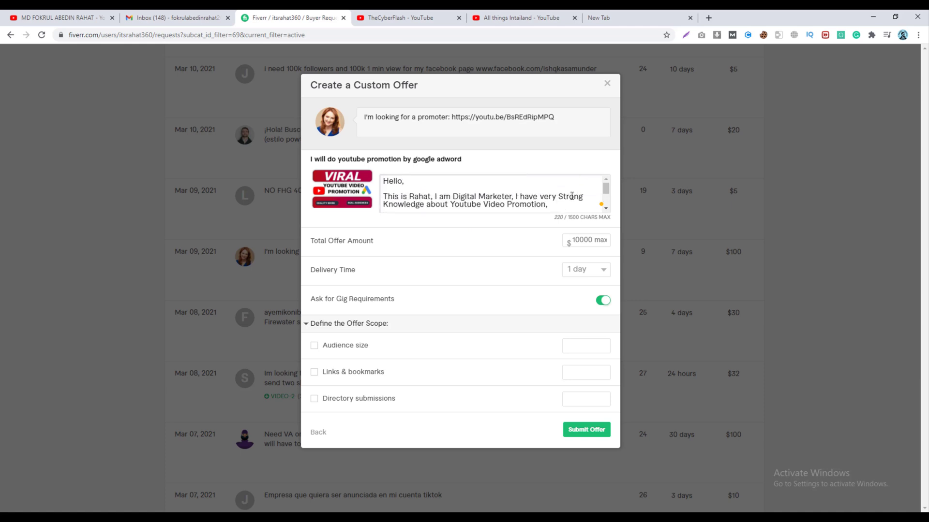
pyautogui.scroll(-3, 572, 196)
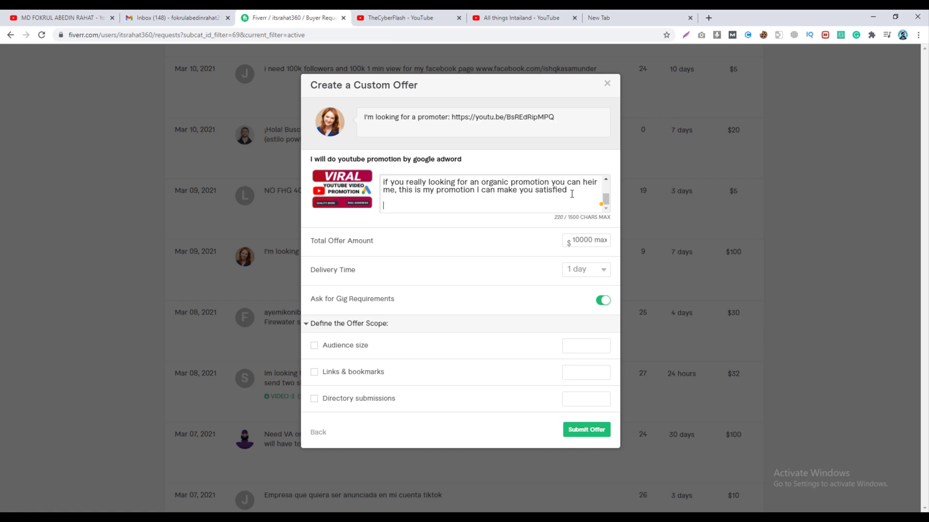
# Continue the paragraph with ", i will follow some very unique way to promote your video like , bookmarking , social Shareing , Ad campaing etc"
pyautogui.click(572, 194)
pyautogui.click(571, 194)
pyautogui.write(', i will follow some very unique way to pr')
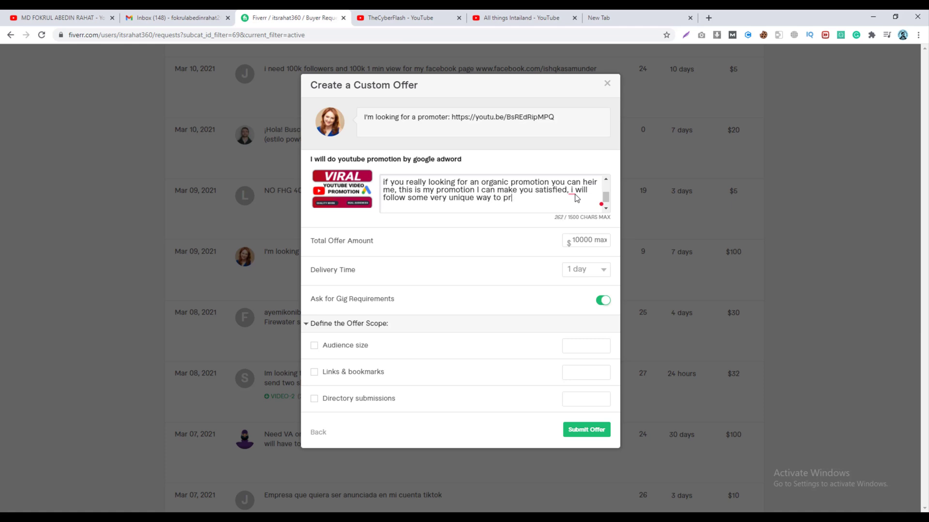
pyautogui.write('omote your video li')
pyautogui.write('ke ')
pyautogui.write(', bookmarki')
pyautogui.write('ng ,')
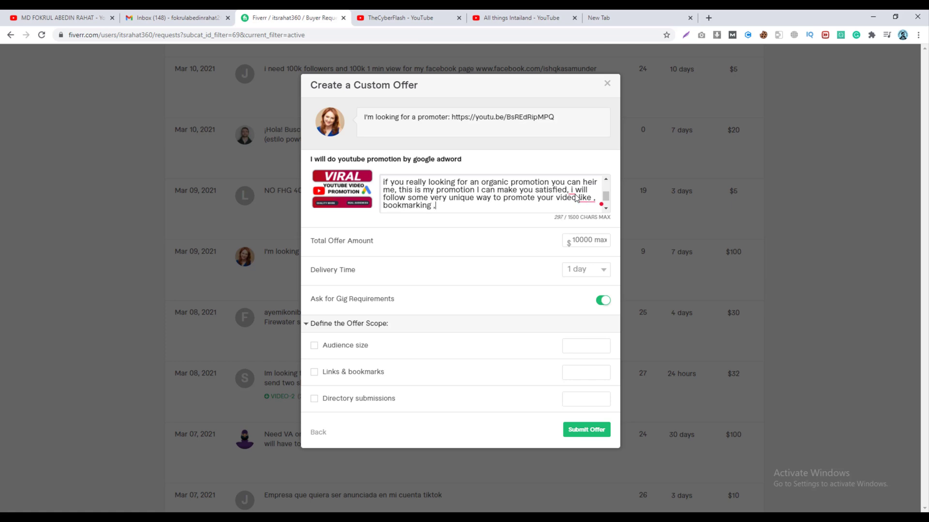
pyautogui.write(' social Shareing , Ad')
pyautogui.write('cam')
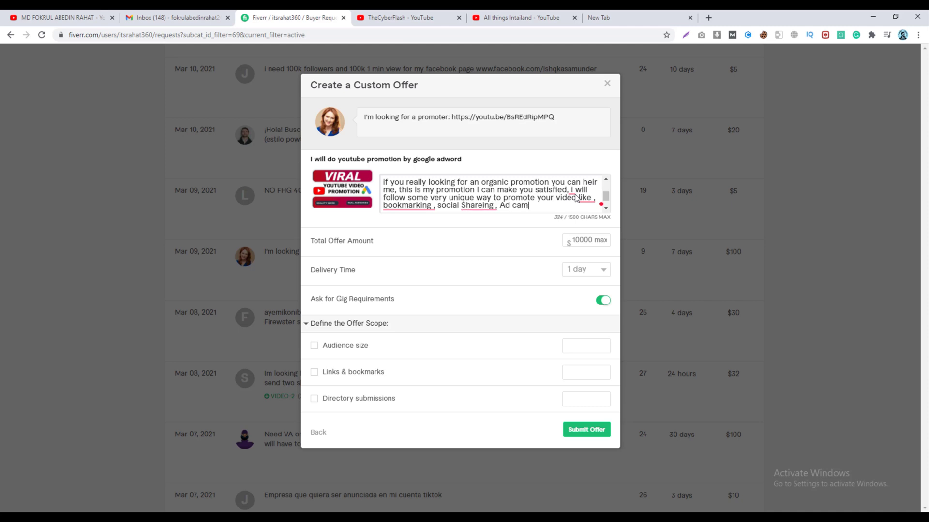
pyautogui.write('paing etc')
# Accept the Grammarly corrections for "Sharing", "campaign", capital "I" and the comma placement and spacing in the new sentence
pyautogui.moveTo(489, 208)
pyautogui.click(477, 224)
pyautogui.moveTo(425, 207)
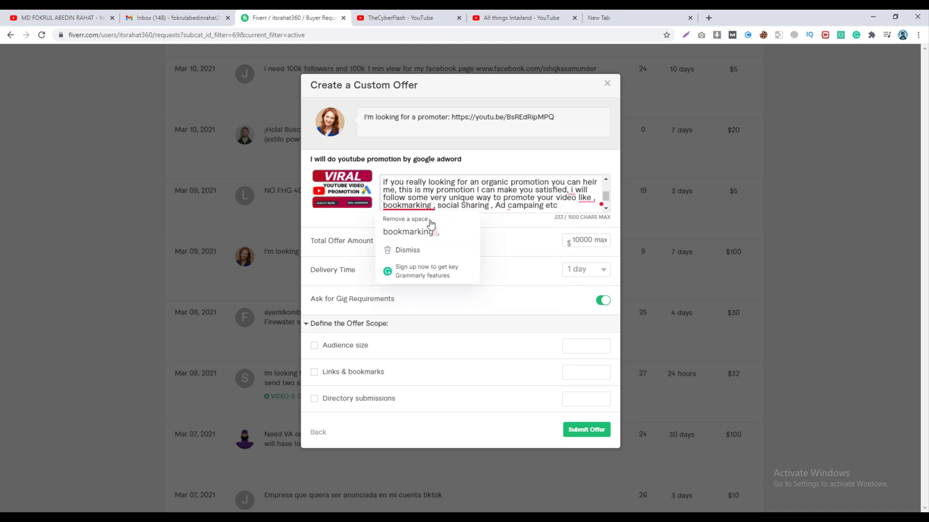
pyautogui.click(415, 231)
pyautogui.moveTo(520, 206)
pyautogui.click(522, 222)
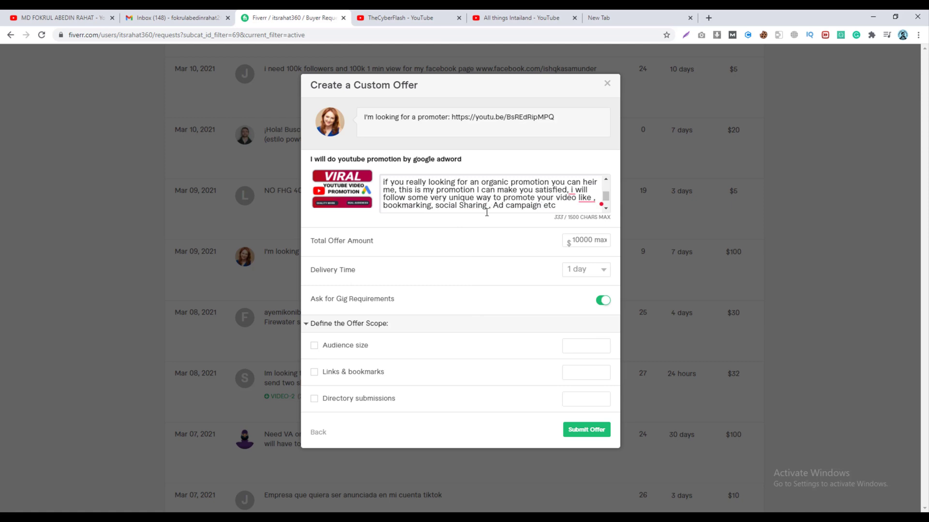
pyautogui.moveTo(549, 207)
pyautogui.click(549, 230)
pyautogui.moveTo(479, 207)
pyautogui.click(491, 225)
pyautogui.moveTo(573, 194)
pyautogui.click(570, 217)
pyautogui.scroll(-1, 568, 204)
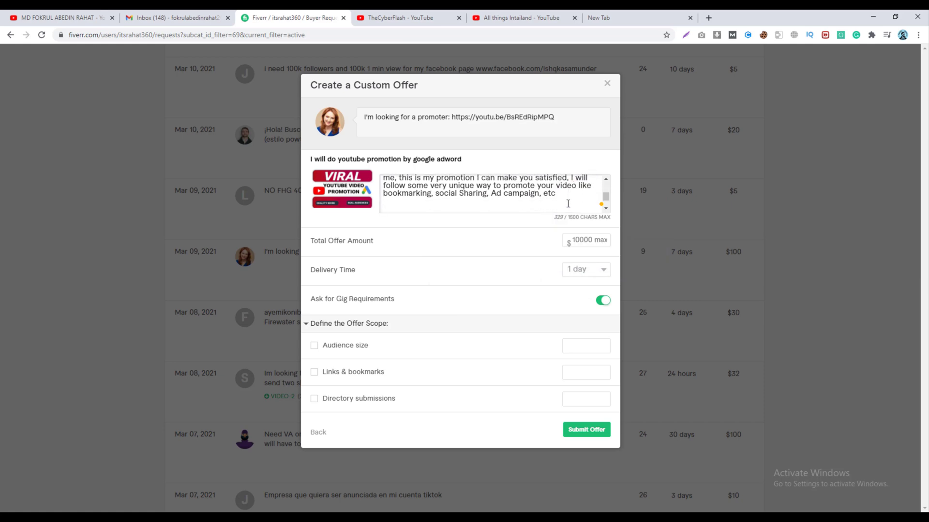
pyautogui.write('f you')
pyautogui.write('agrees')
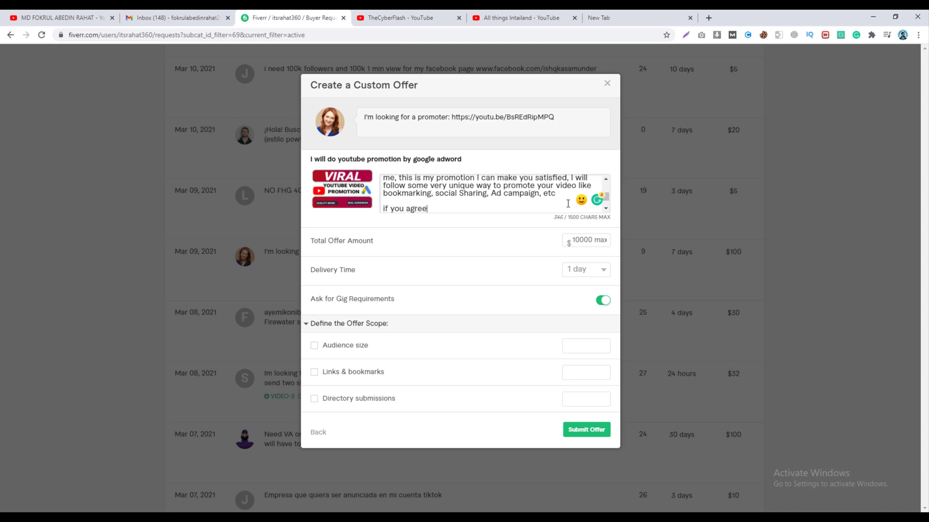
pyautogui.press('BackSpace')
pyautogui.press('BackSpace')
pyautogui.press('BackSpace')
pyautogui.press('BackSpace')
pyautogui.press('BackSpace')
pyautogui.press('BackSpace')
pyautogui.press('BackSpace')
pyautogui.press('BackSpace')
pyautogui.press('BackSpace')
pyautogui.write('if you have')
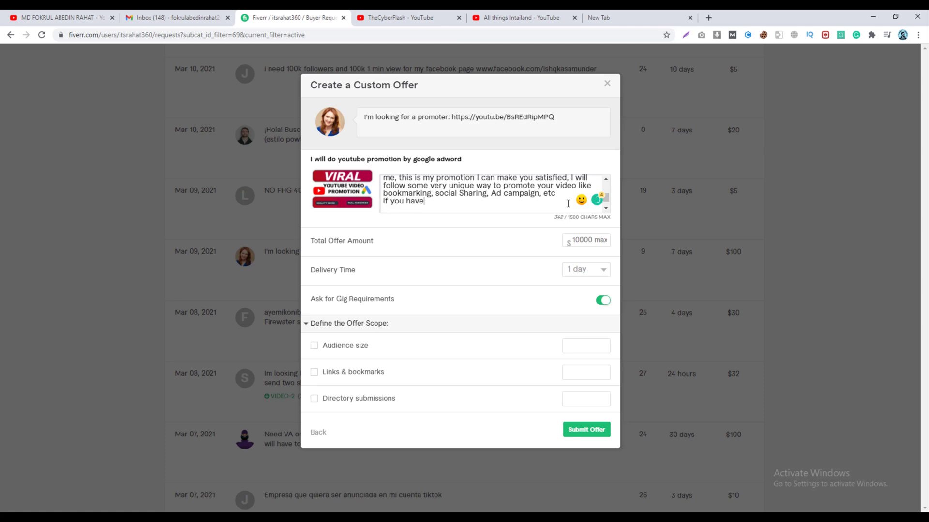
pyautogui.write(' a')
pyautogui.press('BackSpace')
pyautogui.press('BackSpace')
pyautogui.press('BackSpace')
pyautogui.press('BackSpace')
pyautogui.press('BackSpace')
pyautogui.press('BackSpace')
pyautogui.press('BackSpace')
pyautogui.press('BackSpace')
pyautogui.press('BackSpace')
pyautogui.press('BackSpace')
# Write "so , if you need more info about this promotion please you can inbox me for FAQ" as a new paragraph
pyautogui.press('Return')
pyautogui.write('so , if you nee')
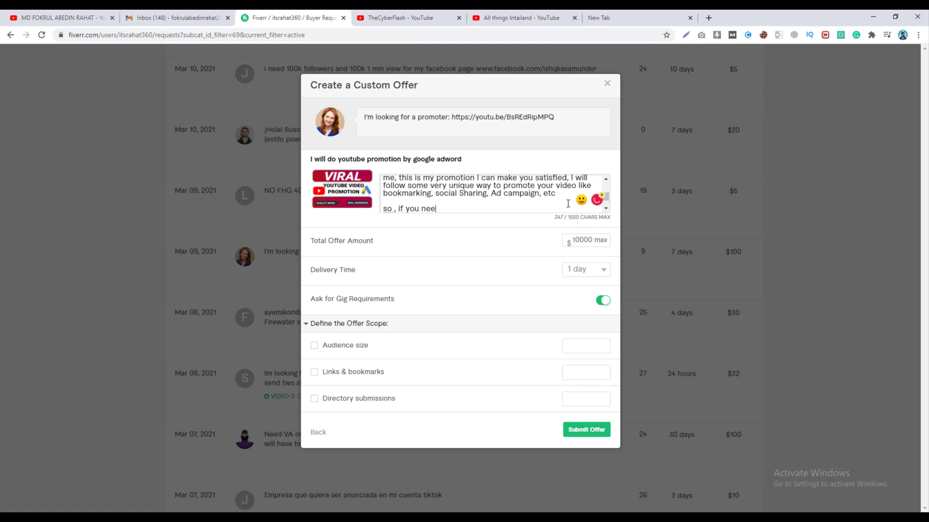
pyautogui.write('d more info about this promotion ')
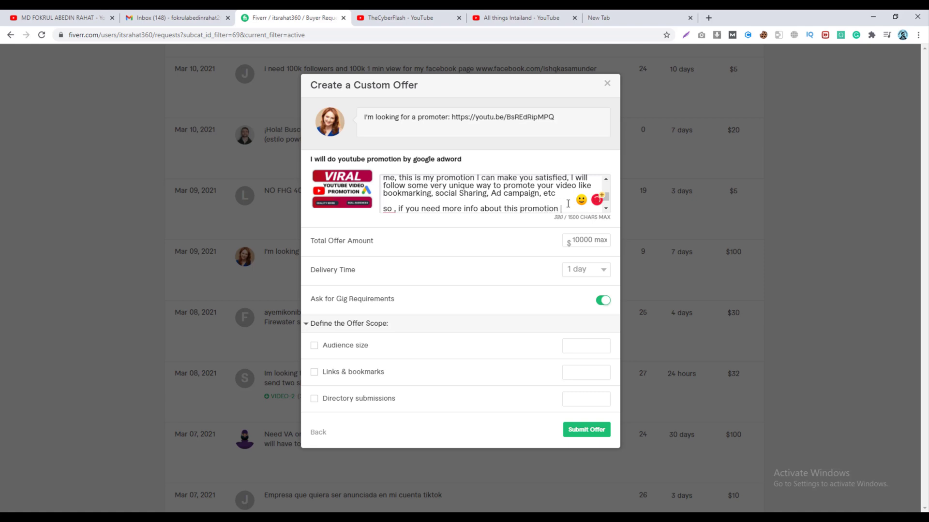
pyautogui.write('please you can ')
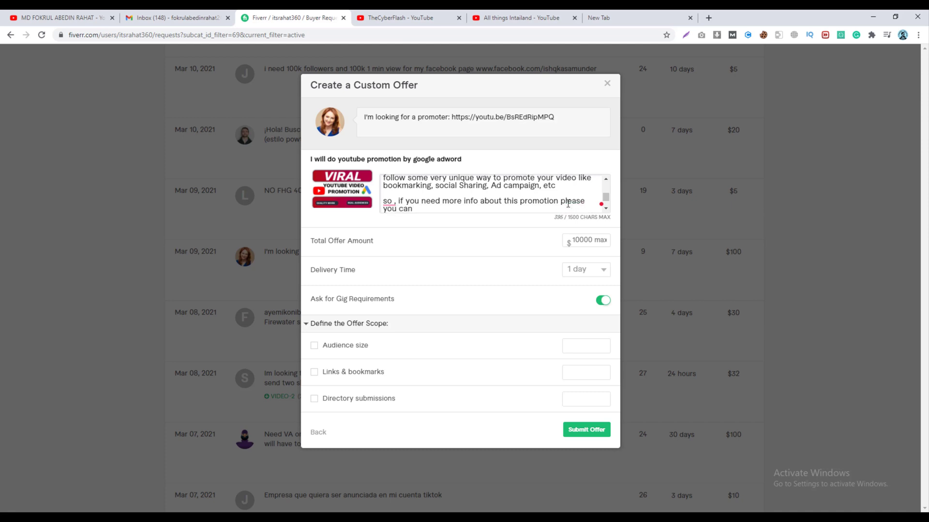
pyautogui.write('inbox me for FAQ')
# Accept the Grammarly corrections for the comma spacing after "so" and the missing article in "for a FAQ"
pyautogui.click(388, 202)
pyautogui.click(397, 219)
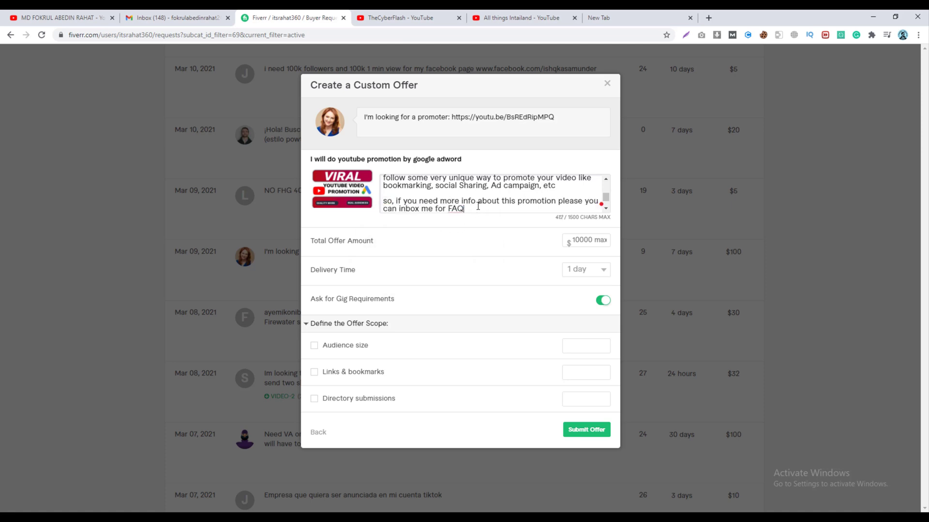
pyautogui.click(461, 209)
pyautogui.click(457, 233)
# Close the offer description with "Regard" and the seller's full name, separated by blank lines
pyautogui.scroll(-1, 474, 206)
pyautogui.press('Return')
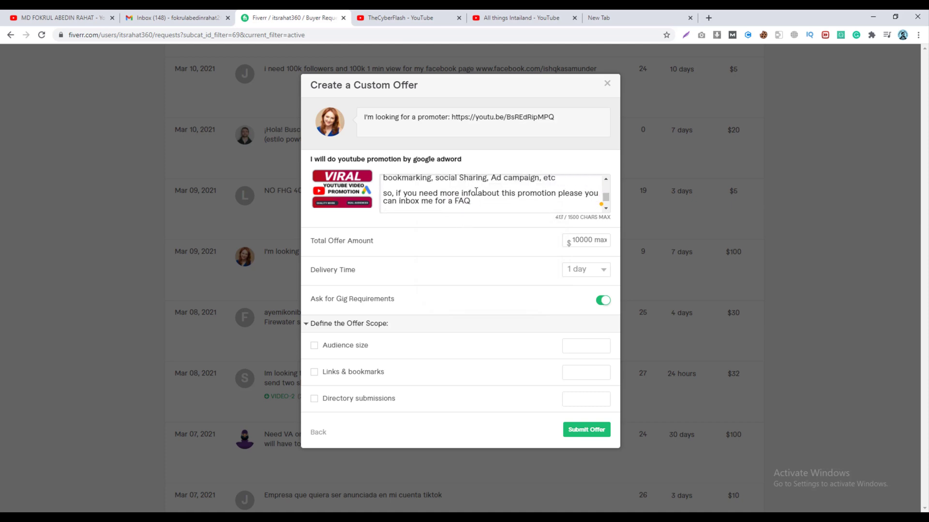
pyautogui.write('Re')
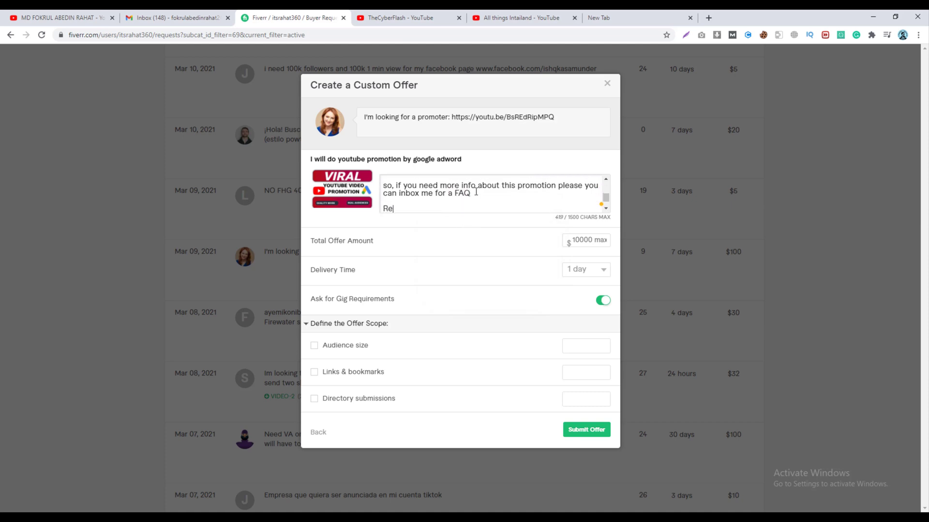
pyautogui.write('gard')
pyautogui.press('Return')
pyautogui.write('md')
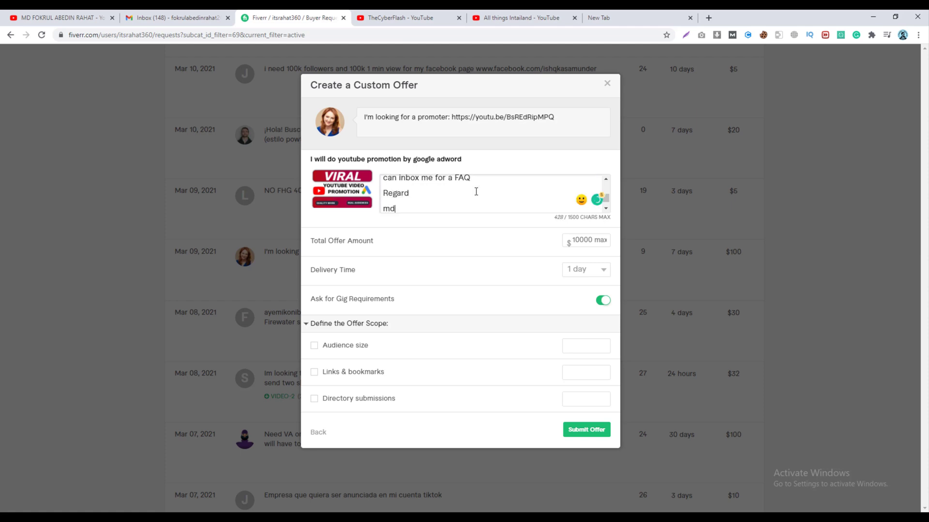
pyautogui.press('BackSpace')
pyautogui.press('BackSpace')
pyautogui.press('BackSpace')
pyautogui.press('BackSpace')
pyautogui.press('BackSpace')
pyautogui.press('BackSpace')
pyautogui.write('Md Fokrul Abedin Rah')
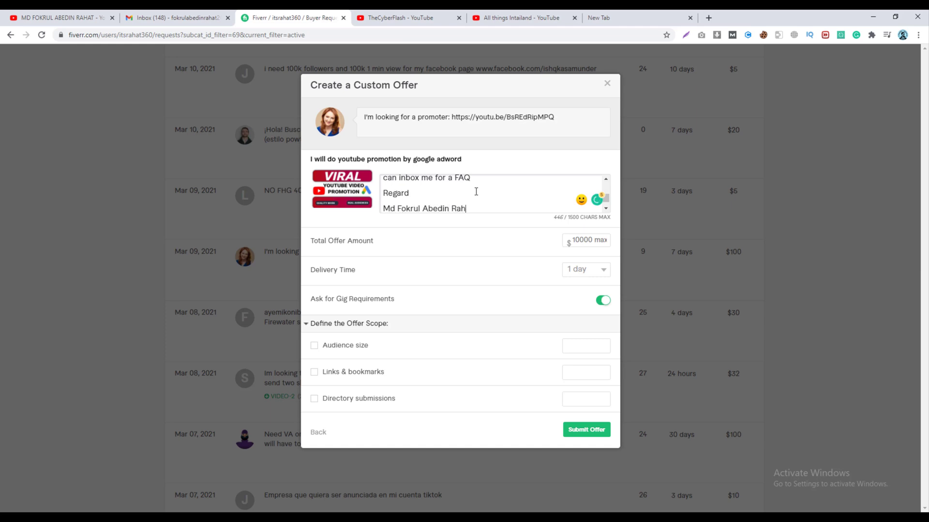
pyautogui.write('at')
# Submit the custom offer with a total amount of $100 and a delivery time of 6 days
pyautogui.click(581, 239)
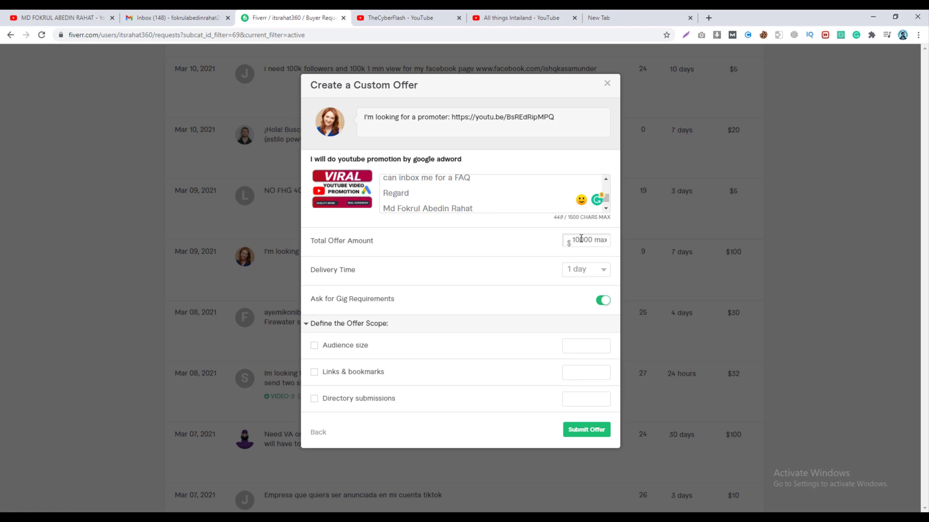
pyautogui.write('100')
pyautogui.click(594, 274)
pyautogui.click(576, 331)
pyautogui.click(584, 433)
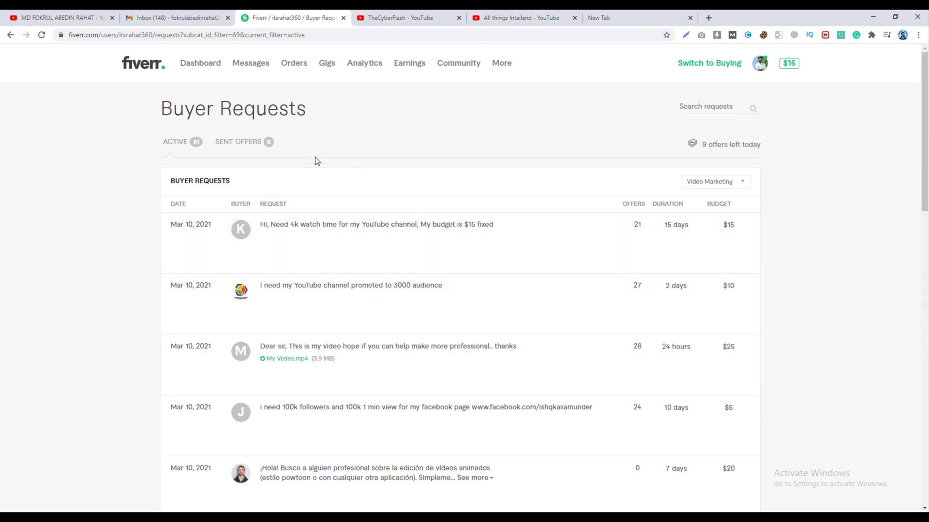
# Open the sent offers and copy the buyer's username from the YouTube promotion offer
pyautogui.click(247, 142)
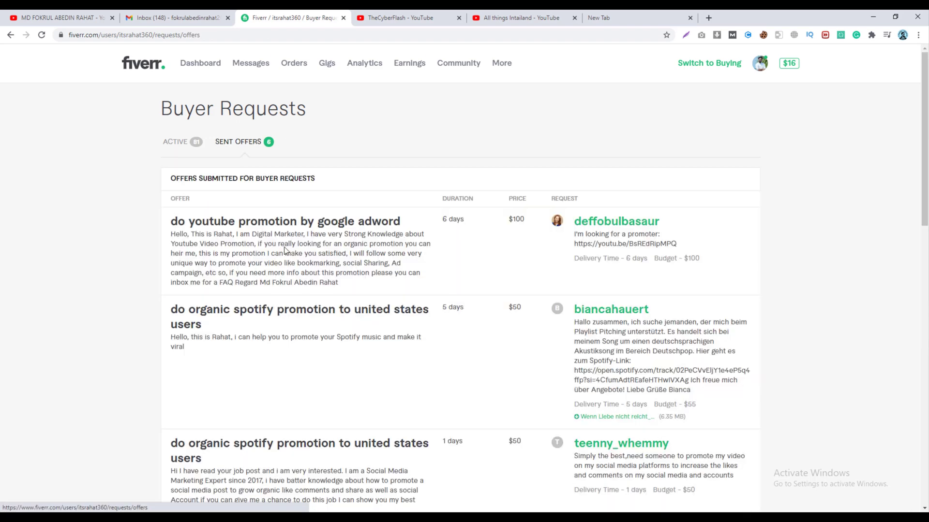
pyautogui.doubleClick(604, 222)
pyautogui.click(660, 222)
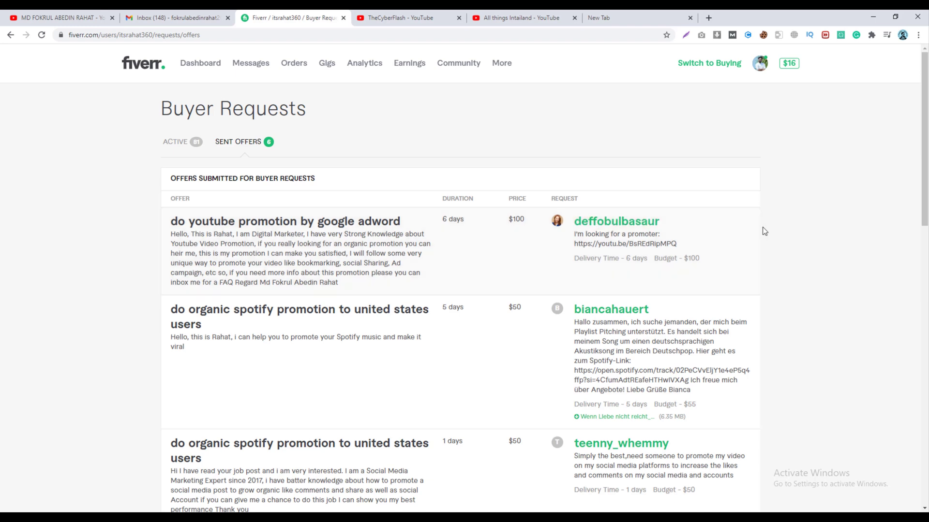
pyautogui.doubleClick(631, 221)
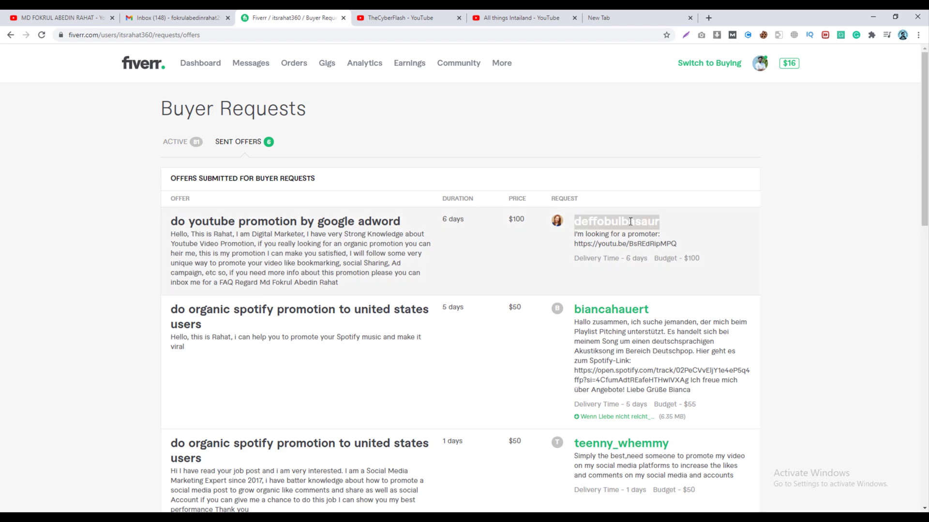
pyautogui.click(658, 229)
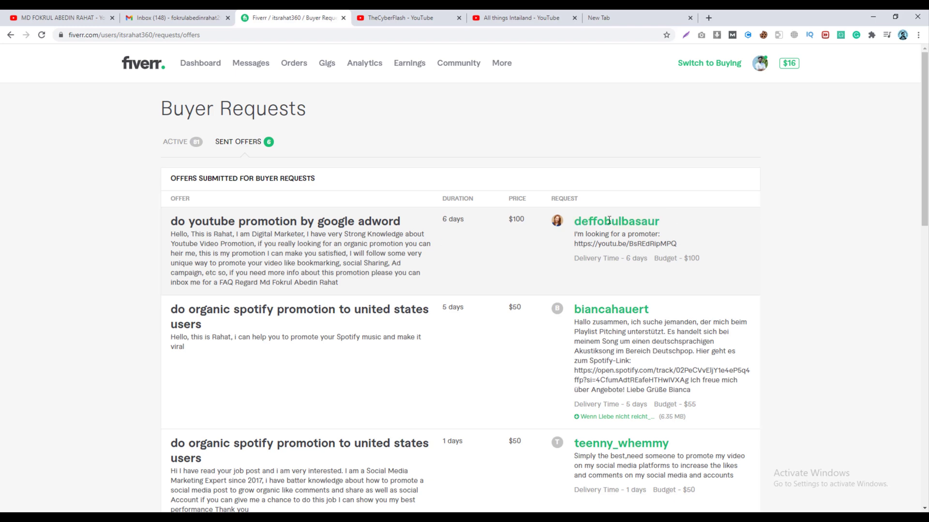
pyautogui.moveTo(574, 222)
pyautogui.mouseDown()
pyautogui.moveTo(676, 222)
pyautogui.moveTo(576, 221)
pyautogui.mouseUp()
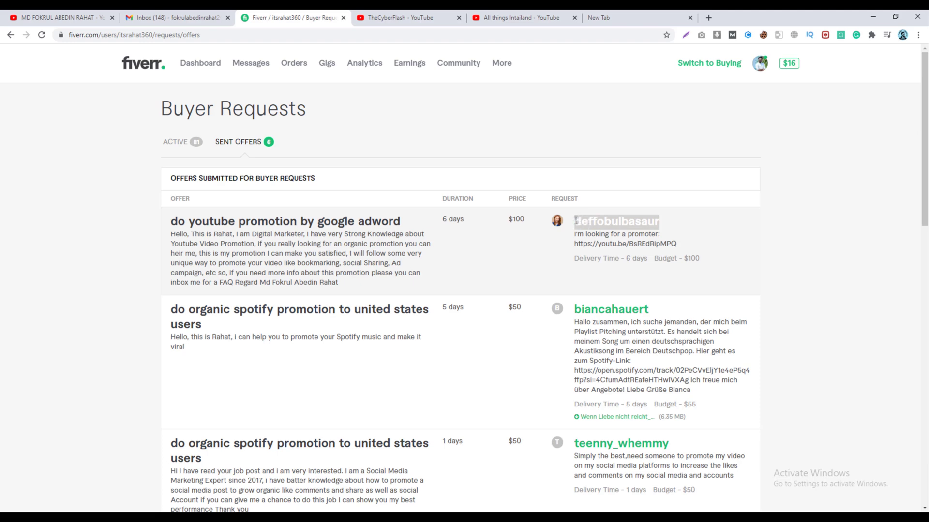
pyautogui.doubleClick(620, 221)
pyautogui.hotkey('ctrl', 'c')
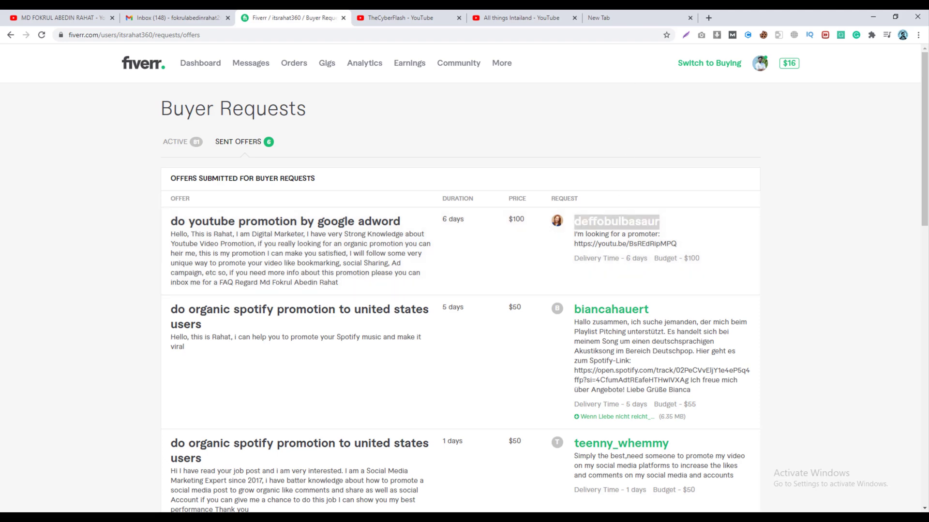
# Search Google for the copied buyer username in the empty browser tab and look through the results
pyautogui.click(629, 19)
pyautogui.click(617, 35)
pyautogui.hotkey('ctrl', 'v')
pyautogui.press('Return')
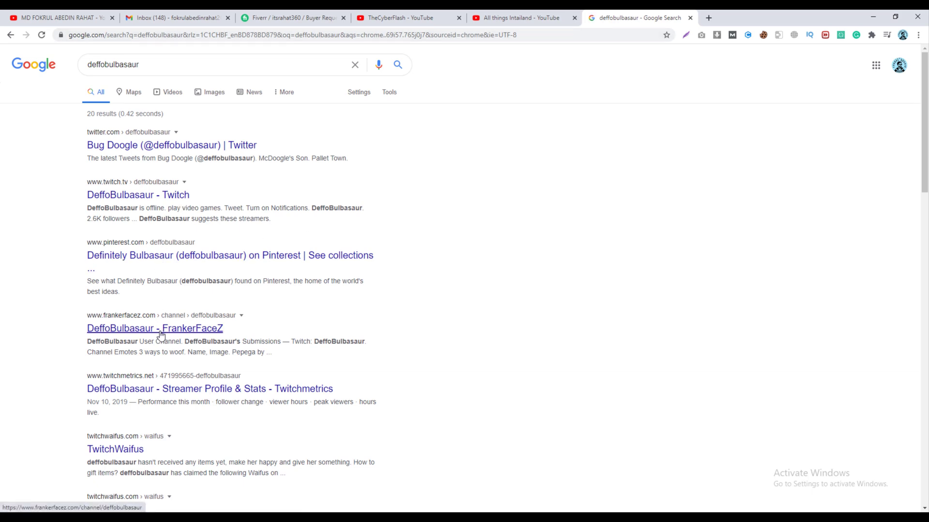
pyautogui.scroll(-1, 162, 334)
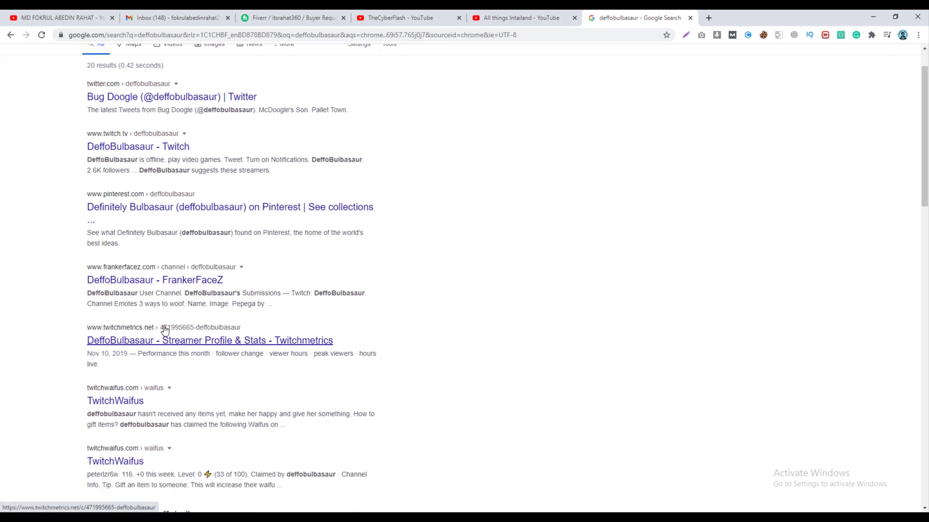
pyautogui.scroll(1, 636, 50)
# Close the Google results and return to the active buyer requests on Fiverr
pyautogui.click(690, 18)
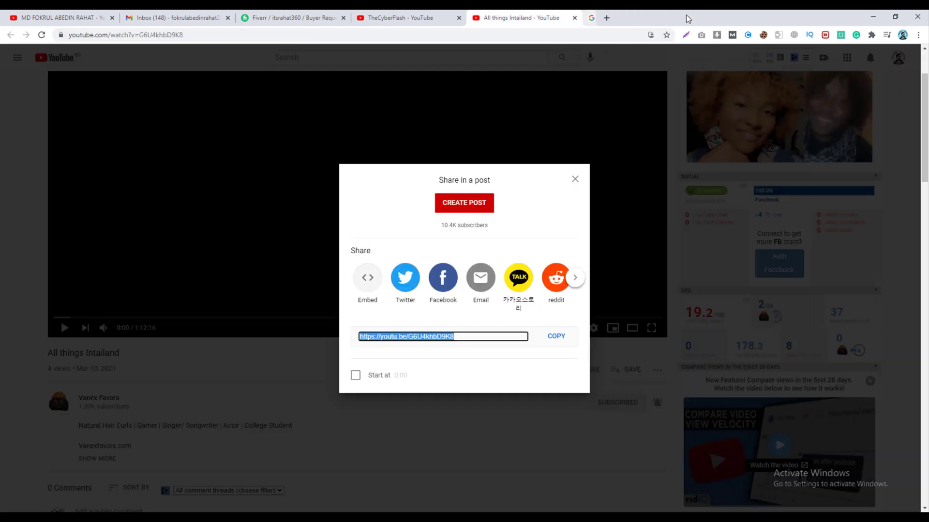
pyautogui.click(428, 16)
pyautogui.click(312, 15)
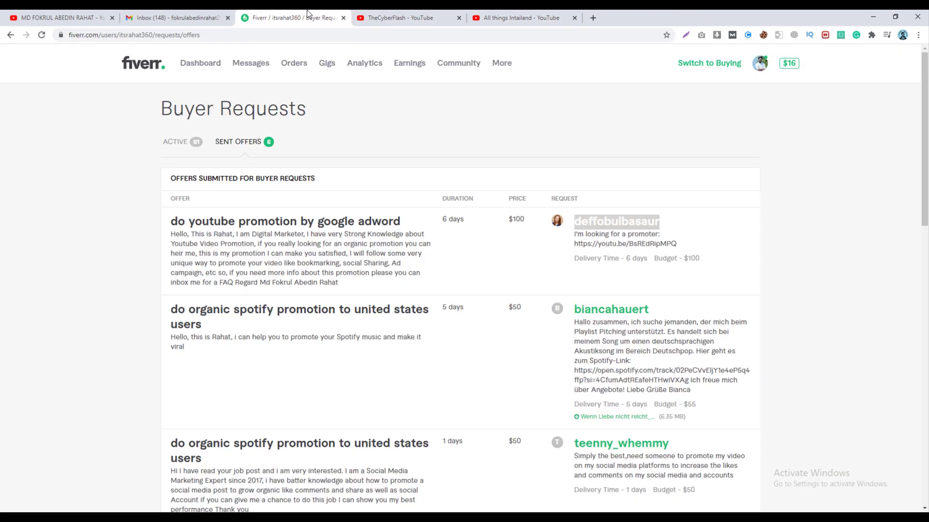
pyautogui.click(180, 143)
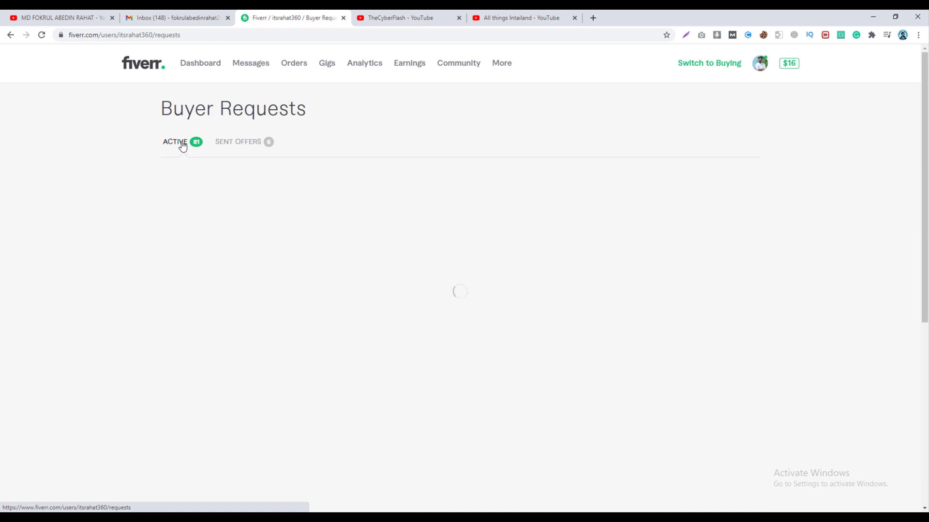